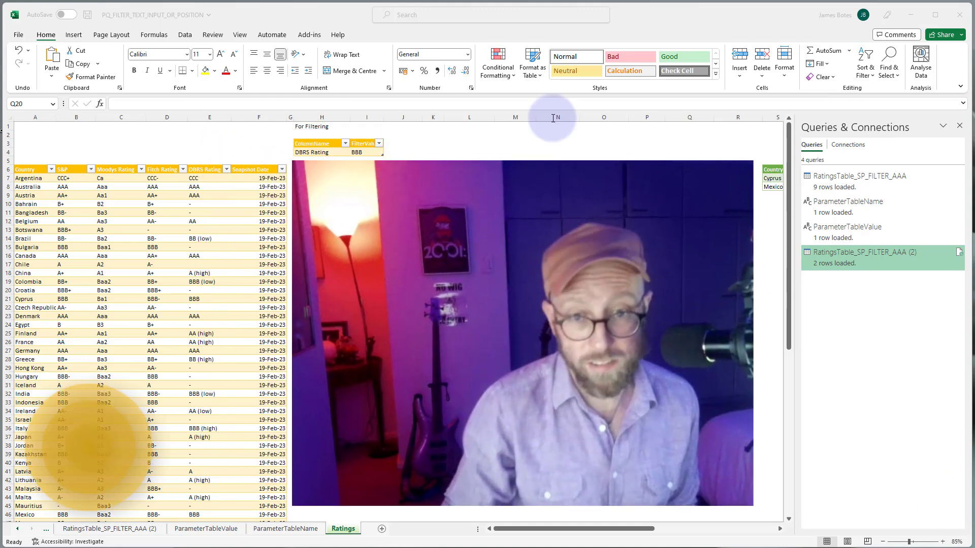
Examine the source ratings table, including its country, S&P and snapshot date columns.
{"action": "left_click_drag", "start_coordinate": [37, 177], "coordinate": [121, 282]}
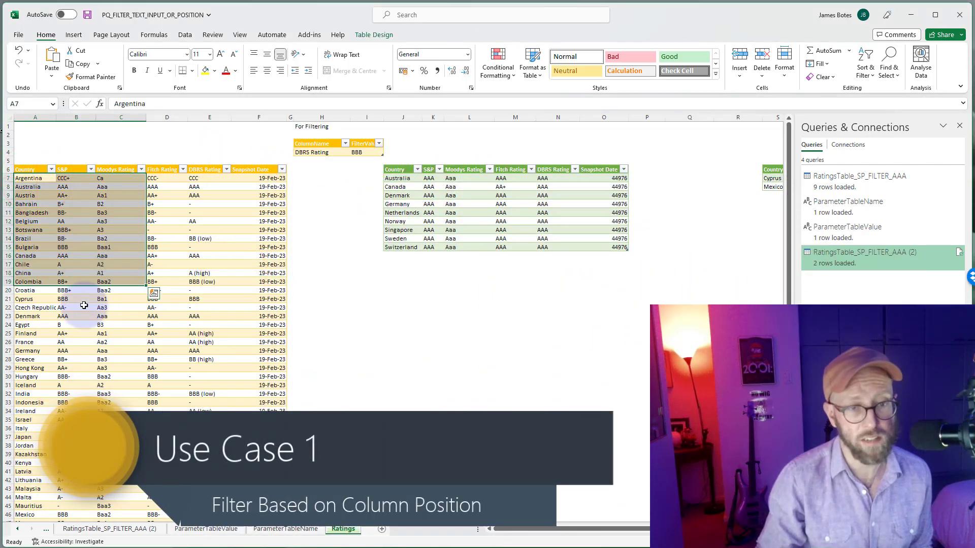
{"action": "left_click", "coordinate": [26, 213]}
{"action": "left_click", "coordinate": [209, 248]}
{"action": "left_click_drag", "start_coordinate": [270, 180], "coordinate": [269, 325]}
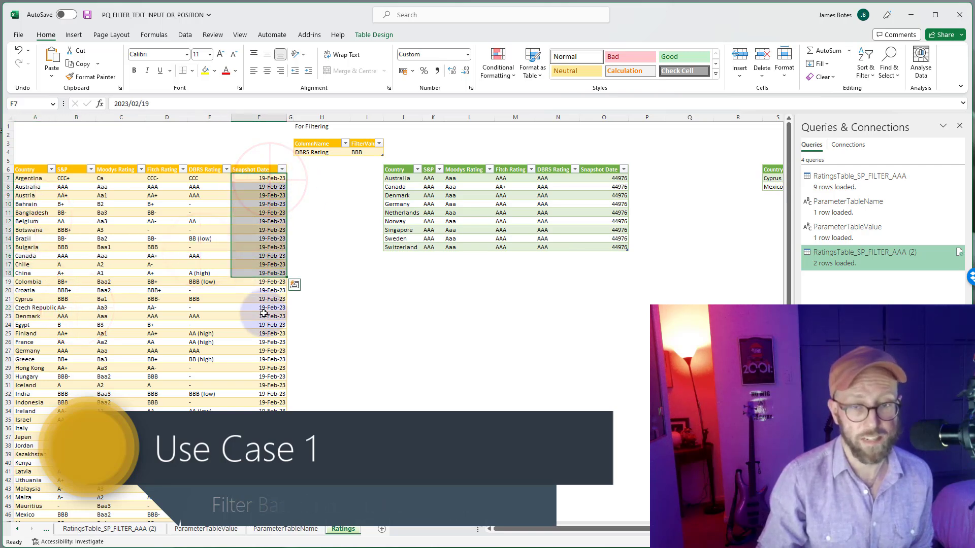
{"action": "left_click", "coordinate": [428, 401]}
{"action": "left_click", "coordinate": [73, 186]}
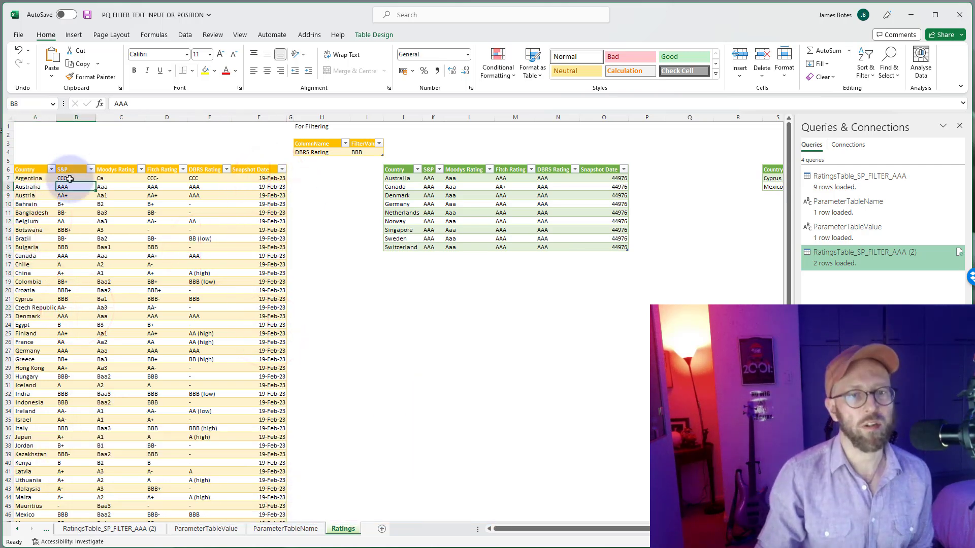
{"action": "left_click", "coordinate": [65, 273]}
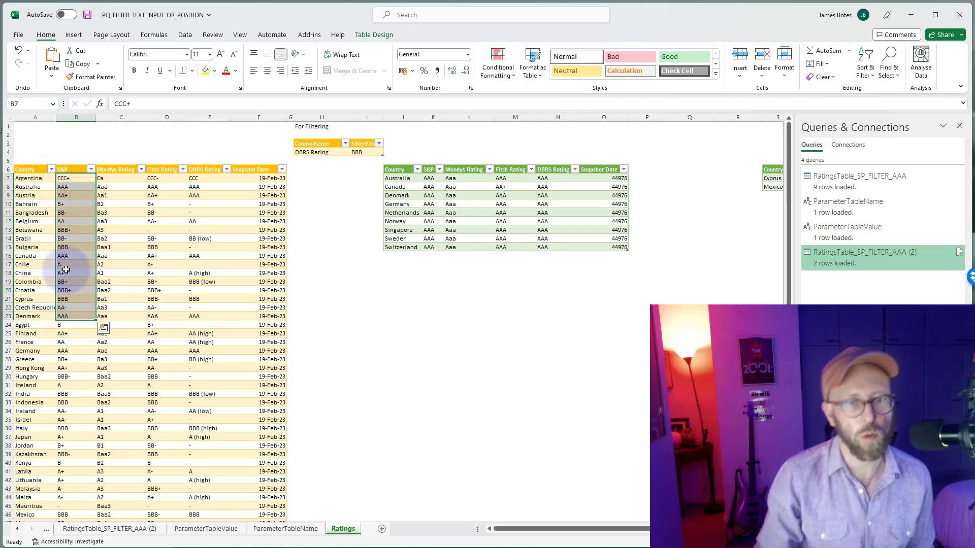
{"action": "left_click_drag", "start_coordinate": [75, 184], "coordinate": [68, 291]}
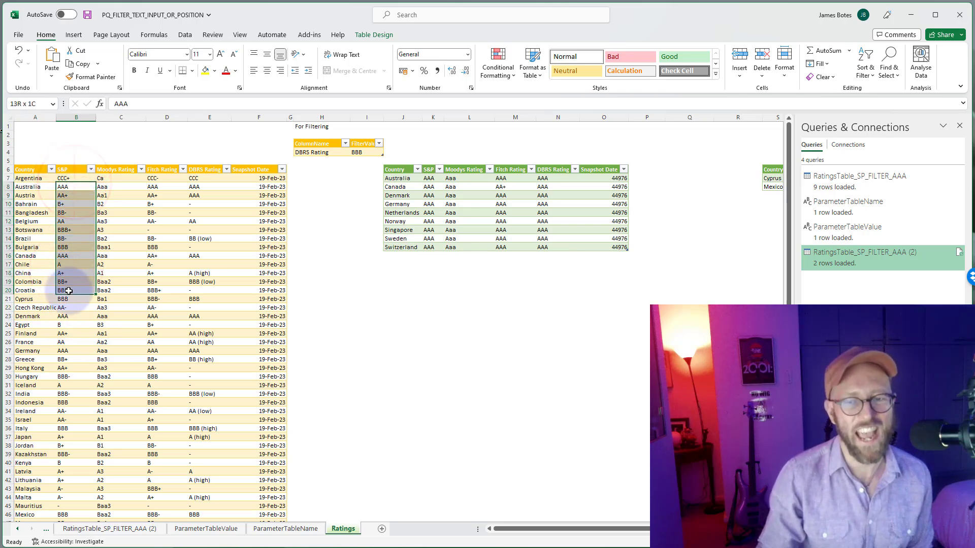
Refresh the output table that filters the S&P column for AAA.
{"action": "left_click", "coordinate": [464, 197]}
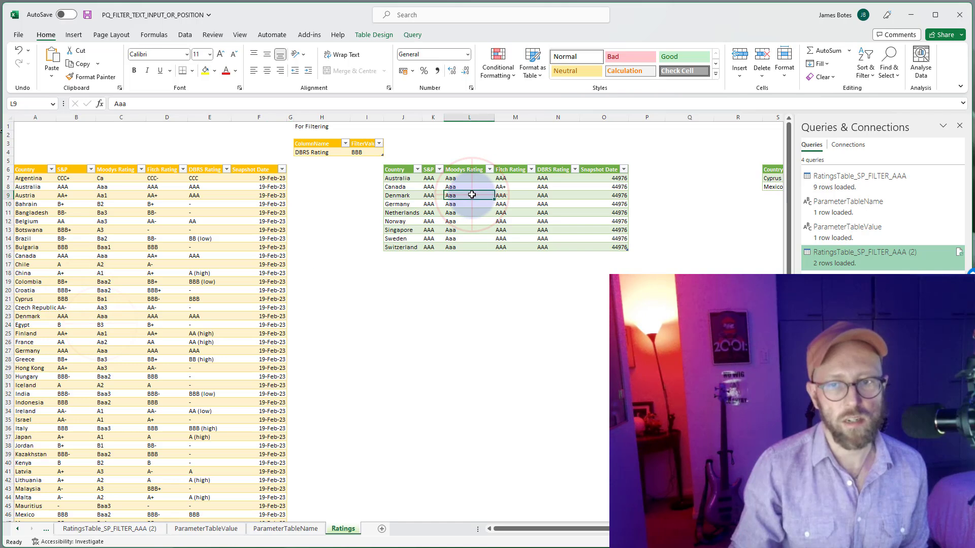
{"action": "right_click", "coordinate": [473, 197]}
{"action": "left_click", "coordinate": [503, 312]}
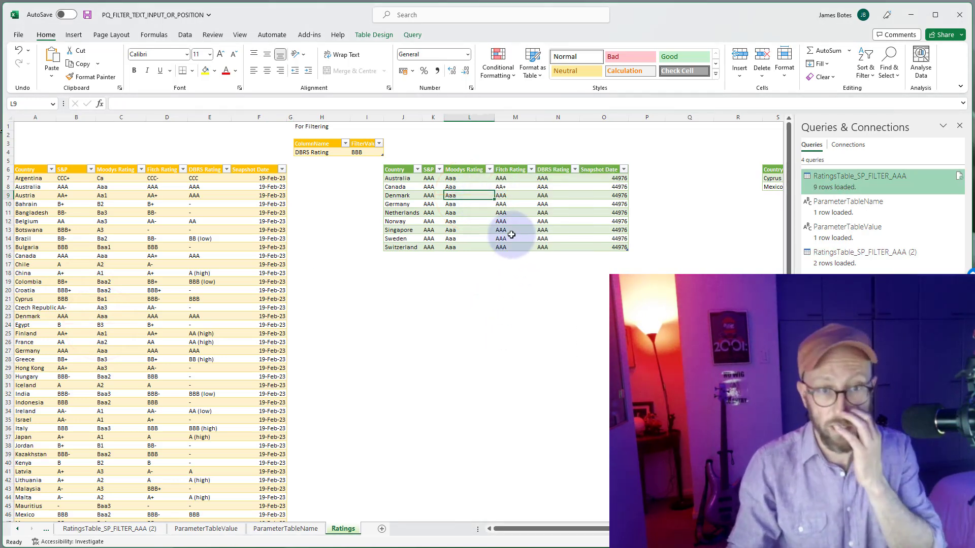
Rename the source ratings table's S&P column header to "S&P Rating".
{"action": "left_click", "coordinate": [71, 170]}
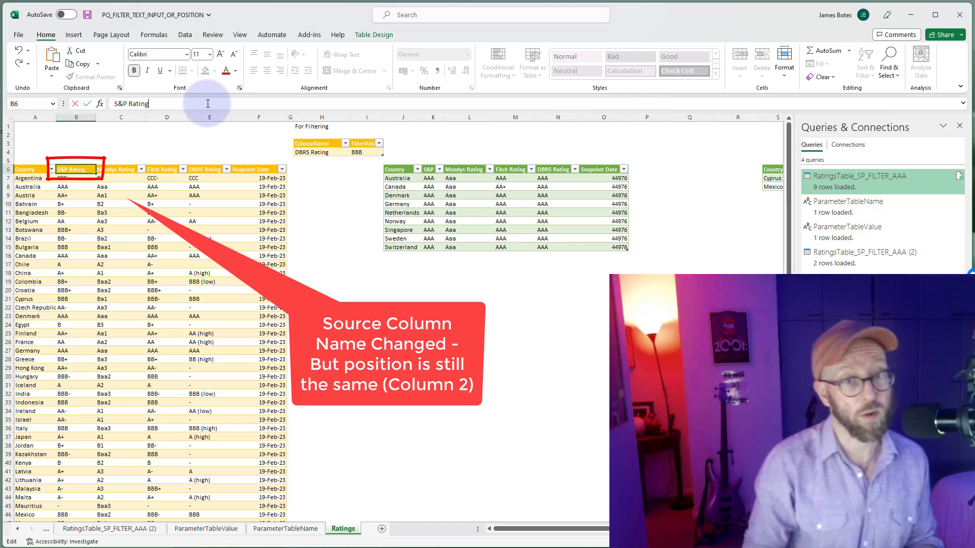
{"action": "type", "text": "Rating"}
{"action": "key", "text": "Return"}
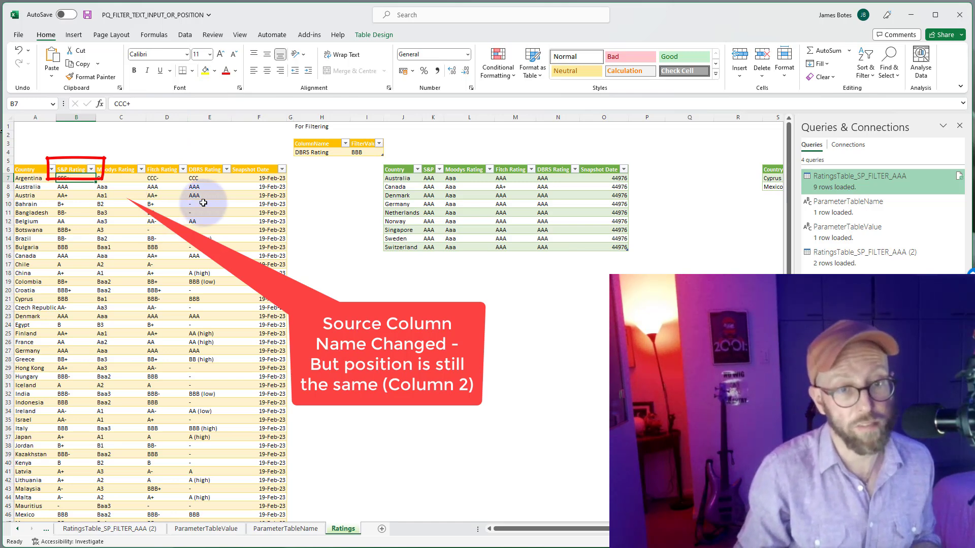
{"action": "left_click", "coordinate": [259, 221]}
{"action": "left_click", "coordinate": [73, 170]}
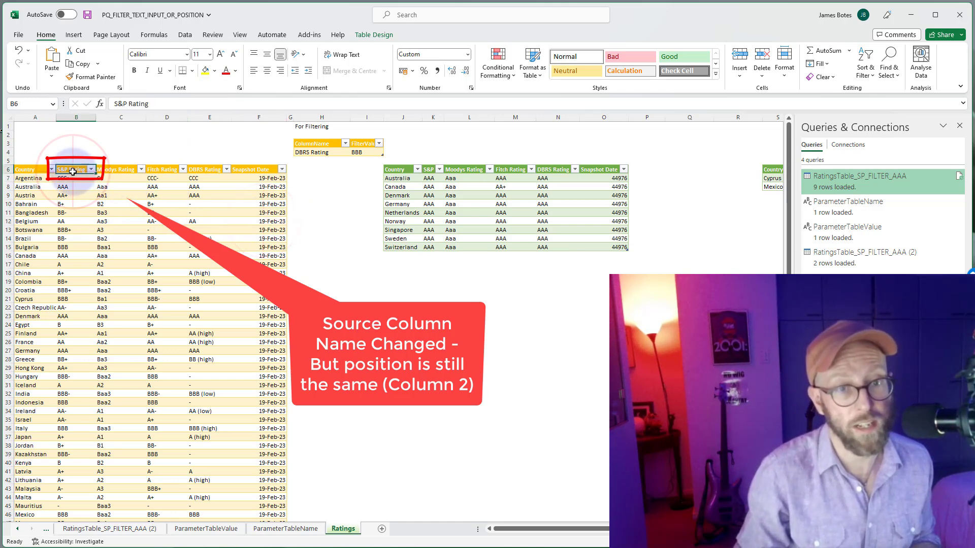
{"action": "left_click", "coordinate": [82, 113]}
Refresh the AAA-filtered output table and compare its second column with the source table's renamed column.
{"action": "left_click", "coordinate": [559, 213]}
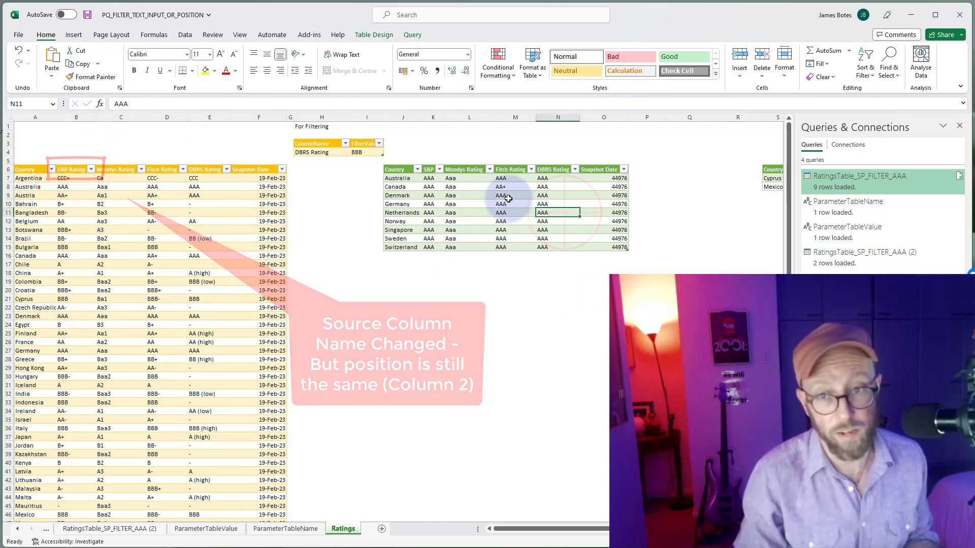
{"action": "right_click", "coordinate": [508, 198]}
{"action": "left_click", "coordinate": [547, 315]}
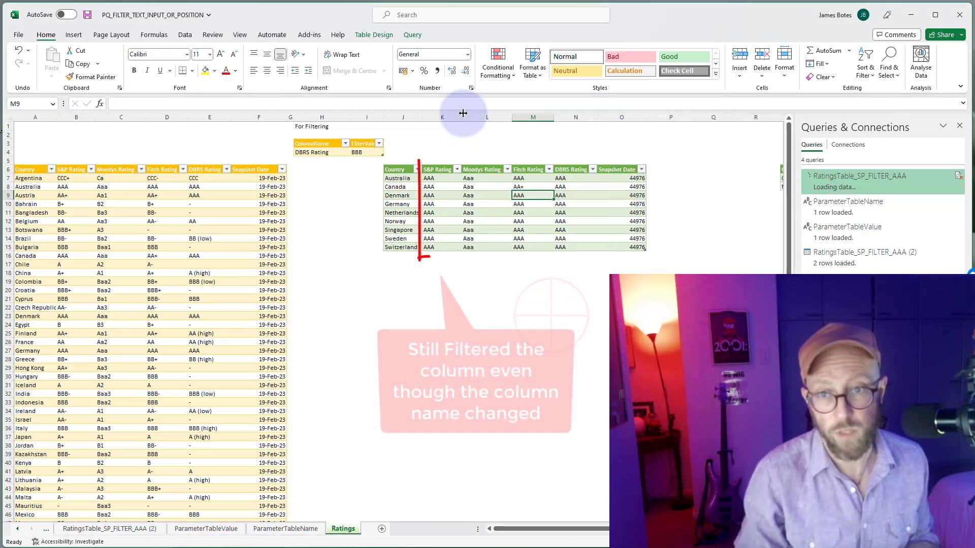
{"action": "left_click_drag", "start_coordinate": [438, 170], "coordinate": [437, 243]}
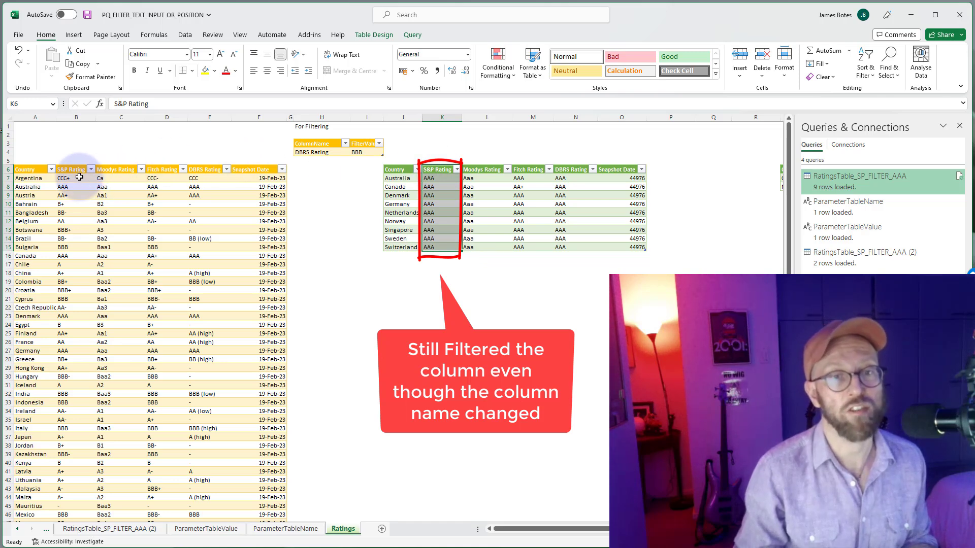
{"action": "left_click_drag", "start_coordinate": [74, 170], "coordinate": [62, 300]}
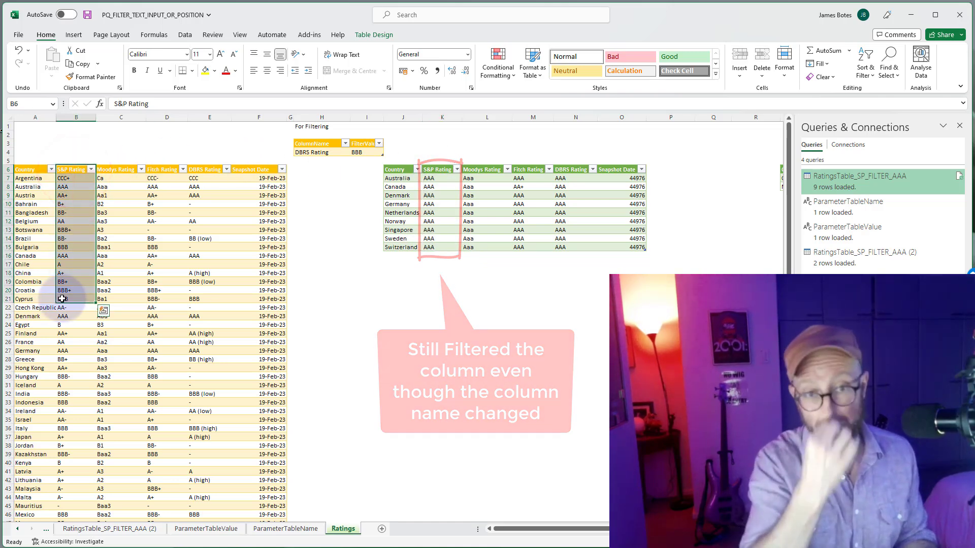
{"action": "left_click", "coordinate": [71, 221]}
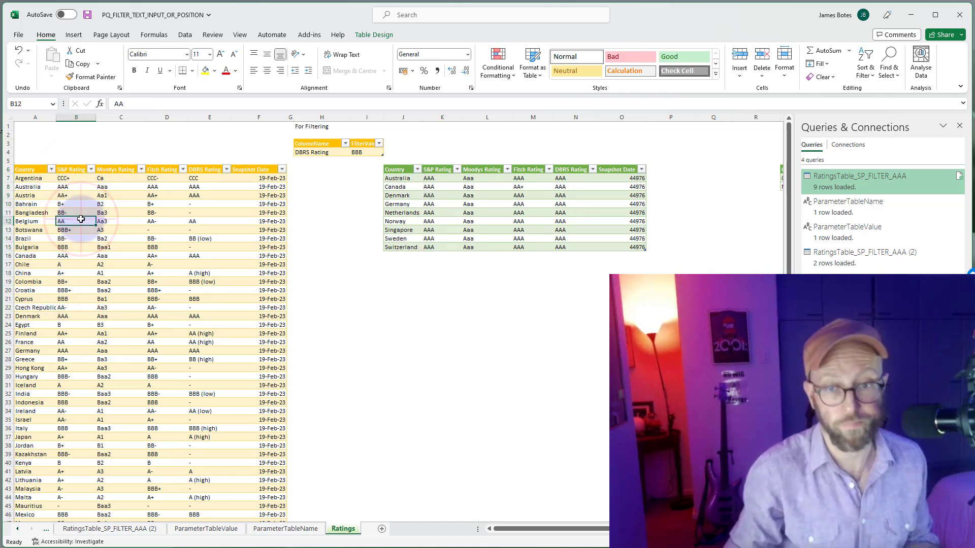
Set ColumnName in the For Filtering table to "Moodys Rating", copied from the source table's header.
{"action": "left_click", "coordinate": [361, 316]}
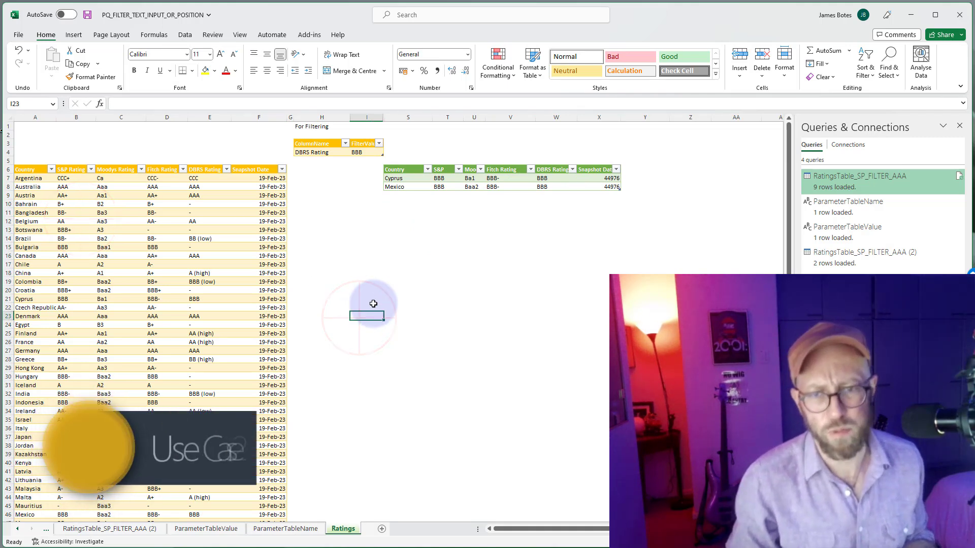
{"action": "left_click", "coordinate": [368, 273]}
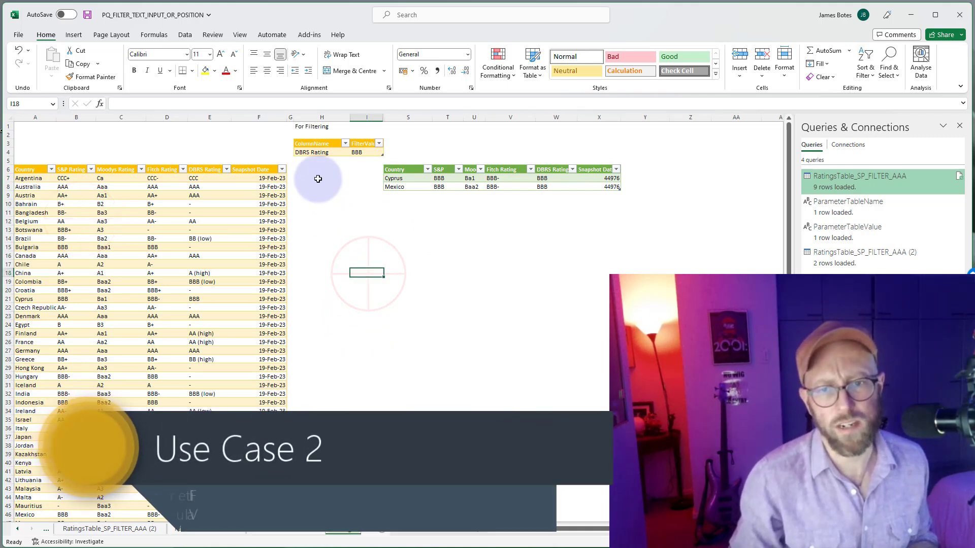
{"action": "left_click", "coordinate": [313, 144]}
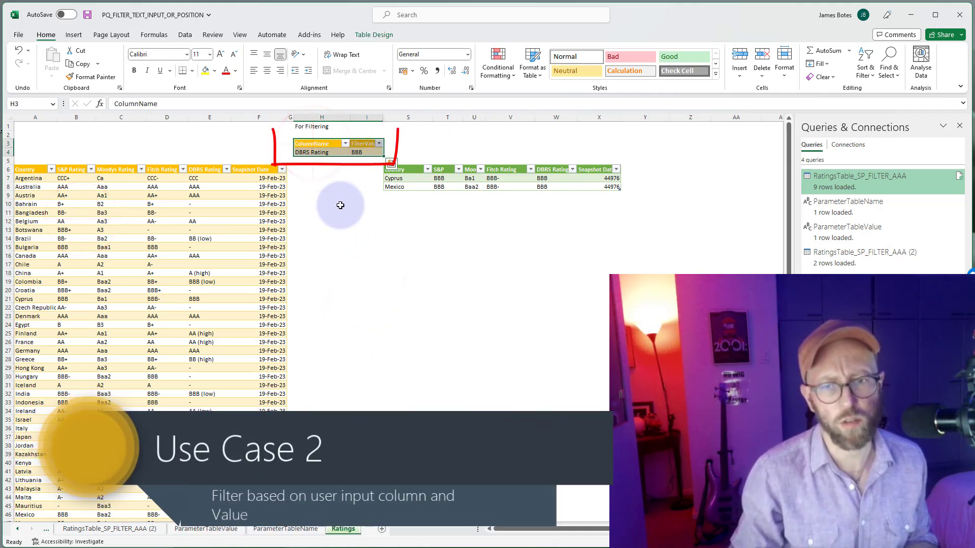
{"action": "left_click", "coordinate": [332, 237]}
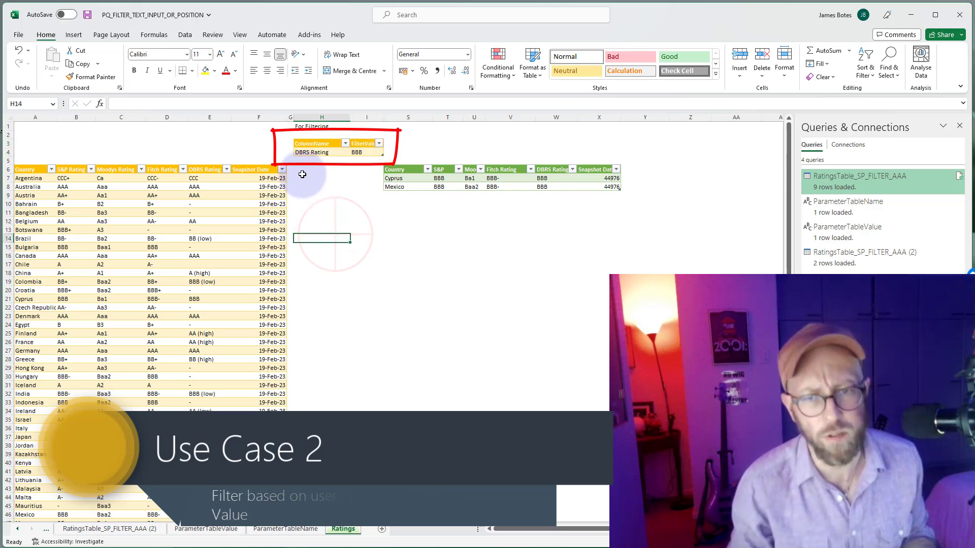
{"action": "left_click", "coordinate": [123, 172]}
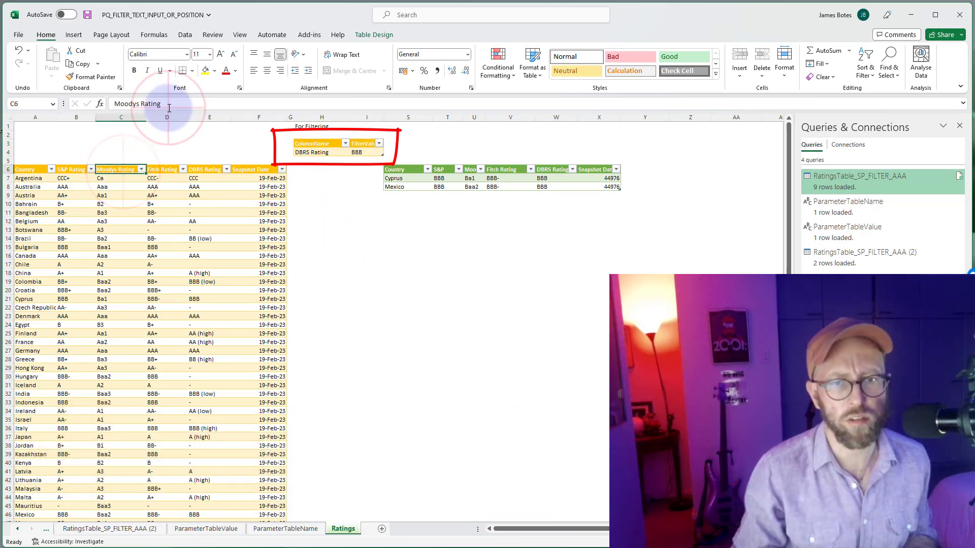
{"action": "left_click_drag", "start_coordinate": [174, 104], "coordinate": [76, 104]}
{"action": "key", "text": "ctrl+c"}
{"action": "left_click", "coordinate": [321, 152]}
{"action": "key", "text": "ctrl+v"}
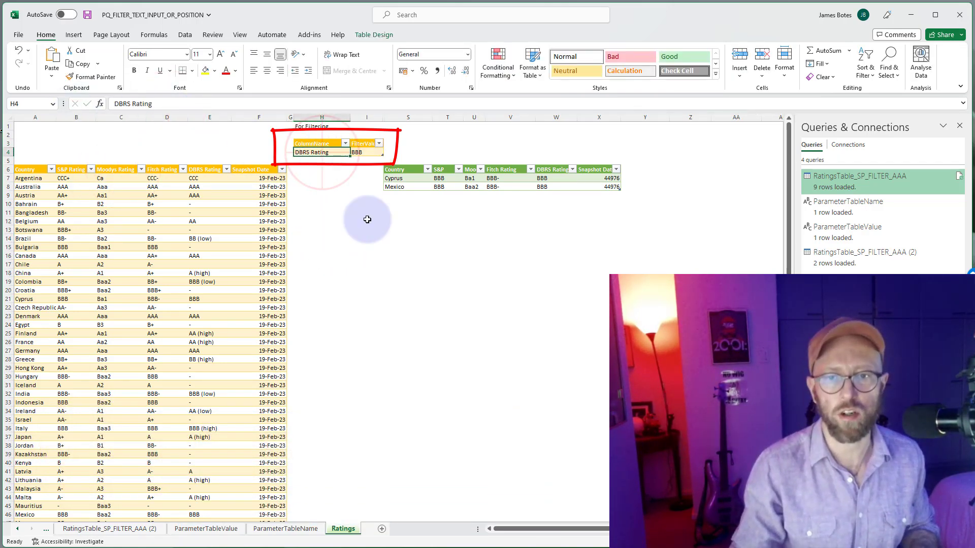
{"action": "left_click", "coordinate": [378, 278]}
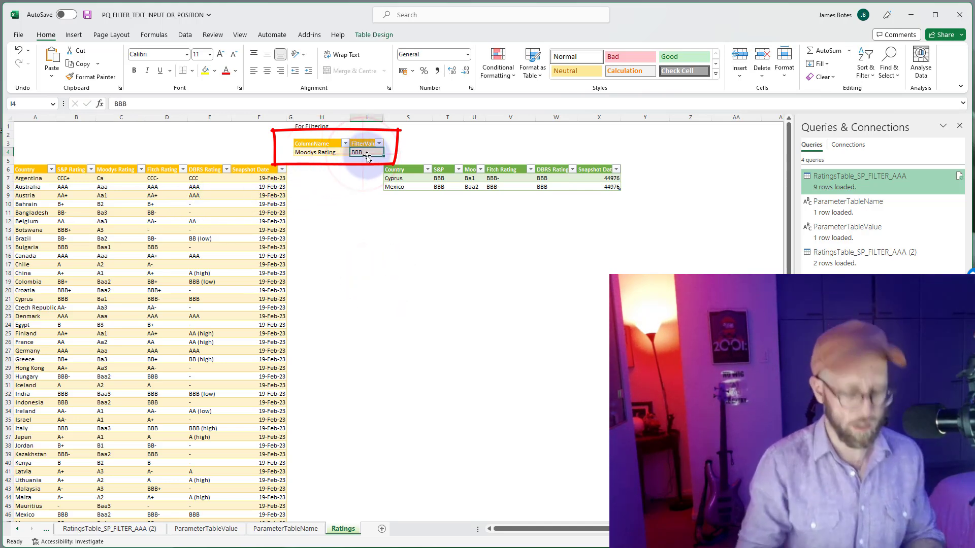
Set the FilterValue to A3, refresh the parameter-driven output table and check its Moodys Rating column.
{"action": "type", "text": "A3"}
{"action": "left_click", "coordinate": [358, 239]}
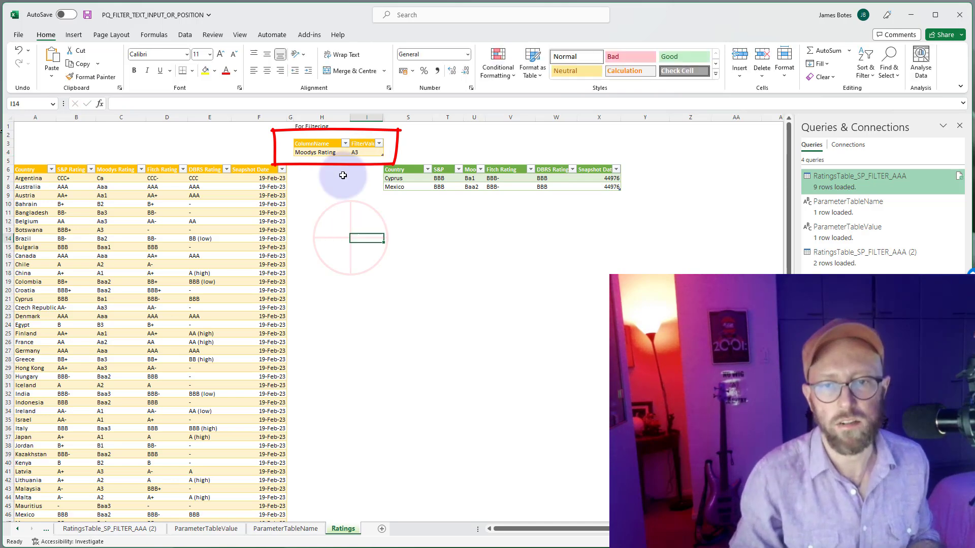
{"action": "left_click", "coordinate": [497, 186]}
{"action": "right_click", "coordinate": [497, 186]}
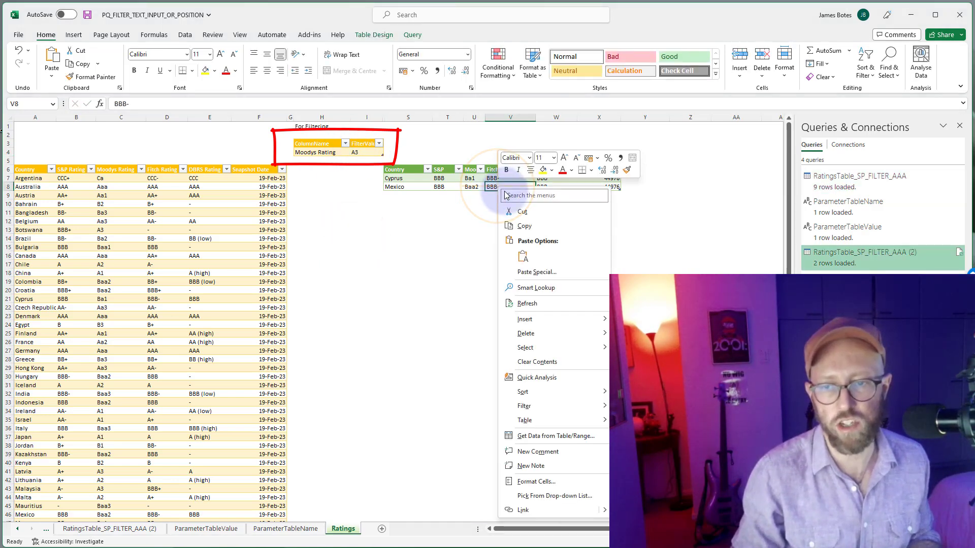
{"action": "left_click", "coordinate": [547, 307]}
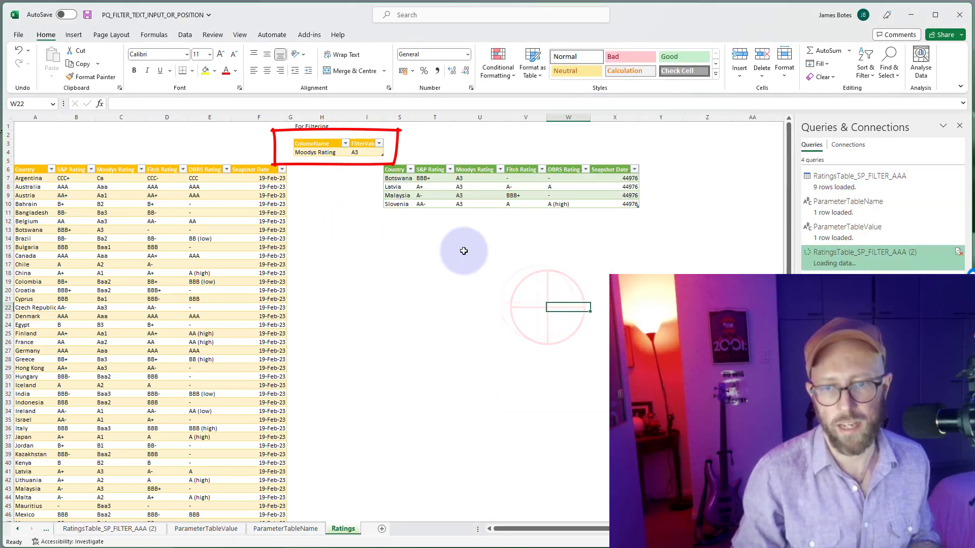
{"action": "left_click_drag", "start_coordinate": [460, 178], "coordinate": [454, 209]}
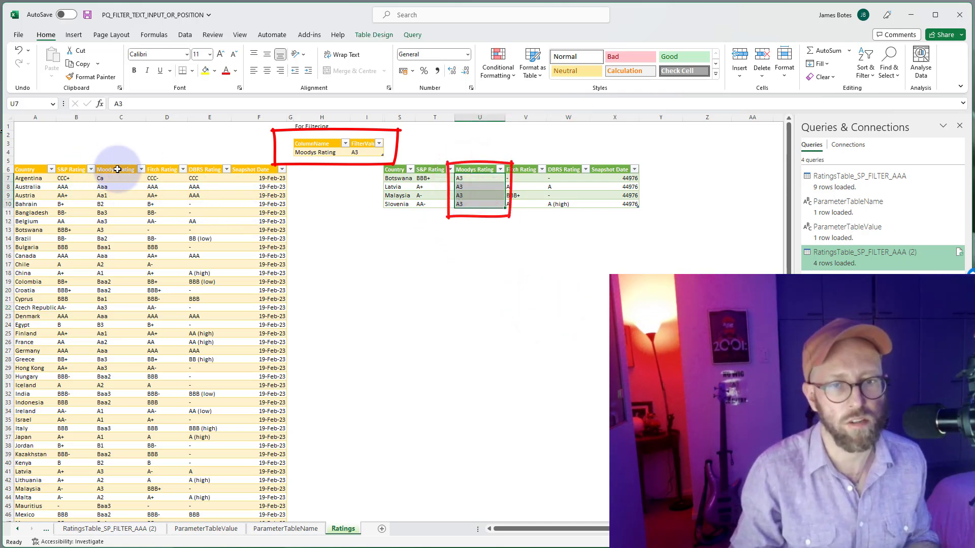
Replace the ColumnName in the For Filtering table with "Fitch Rating" from the source table's header.
{"action": "left_click", "coordinate": [159, 165]}
{"action": "left_click", "coordinate": [160, 169]}
{"action": "left_click_drag", "start_coordinate": [147, 105], "coordinate": [72, 103]}
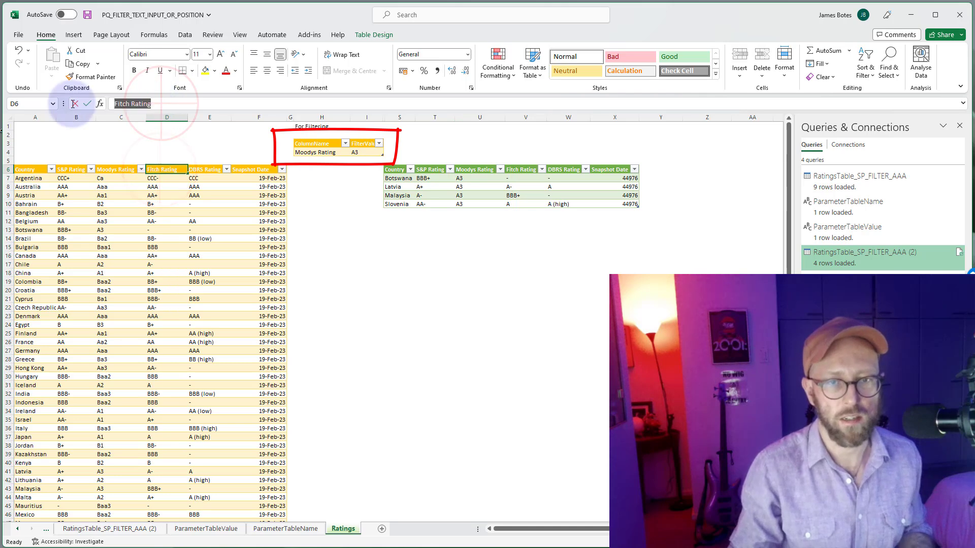
{"action": "left_click", "coordinate": [330, 153]}
{"action": "key", "text": "ctrl+v"}
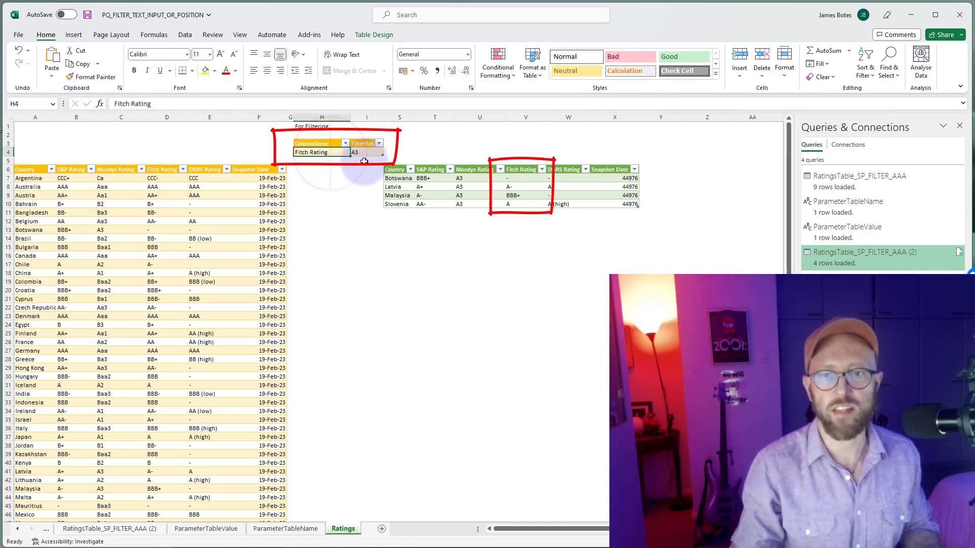
{"action": "left_click", "coordinate": [162, 203]}
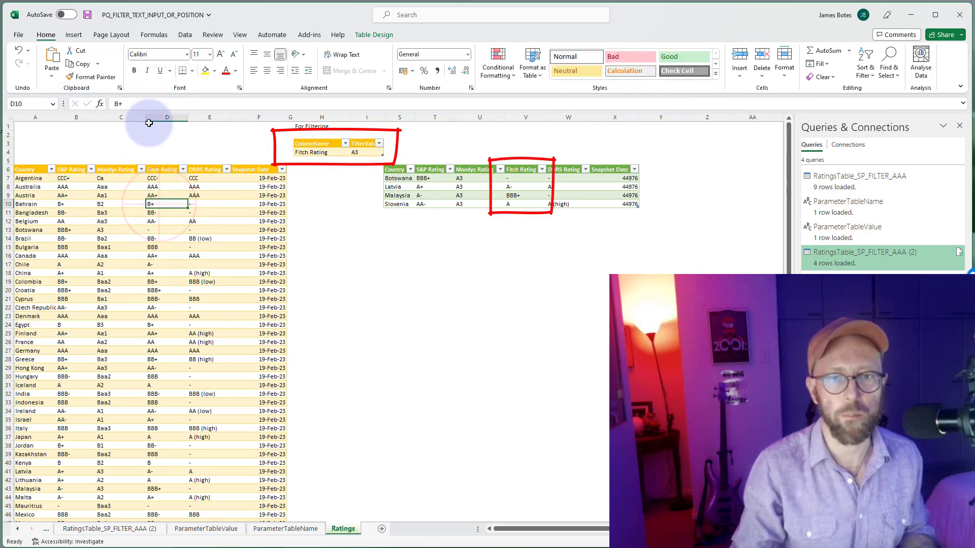
Set the FilterValue to B+, refresh the parameter-driven output table and check its Fitch Rating column.
{"action": "left_click", "coordinate": [362, 153]}
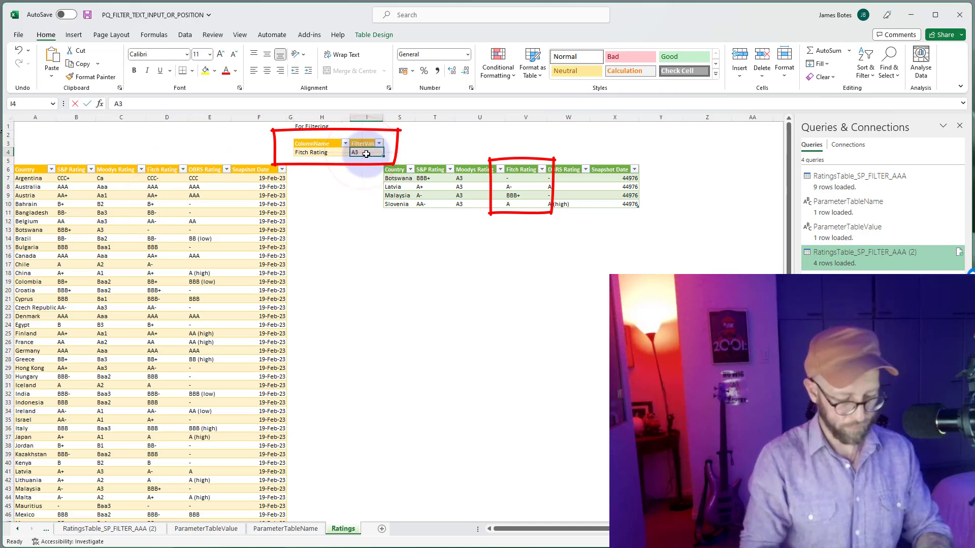
{"action": "type", "text": "B+"}
{"action": "left_click", "coordinate": [528, 196]}
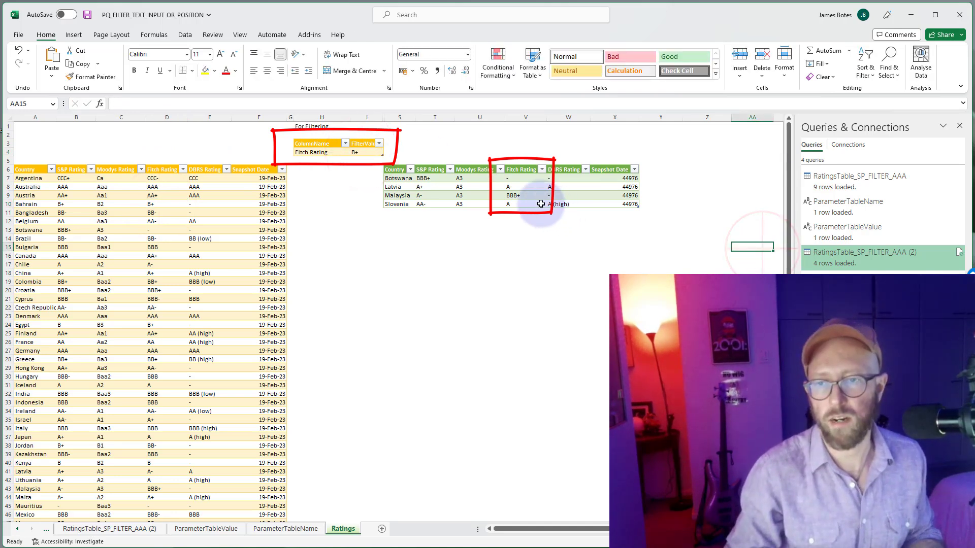
{"action": "right_click", "coordinate": [528, 196]}
{"action": "left_click", "coordinate": [558, 308]}
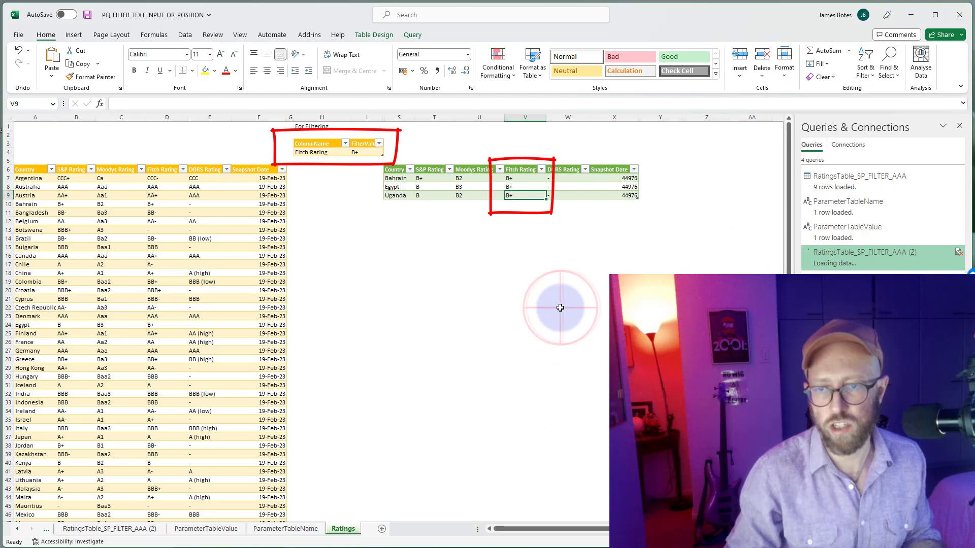
{"action": "left_click_drag", "start_coordinate": [526, 178], "coordinate": [527, 190]}
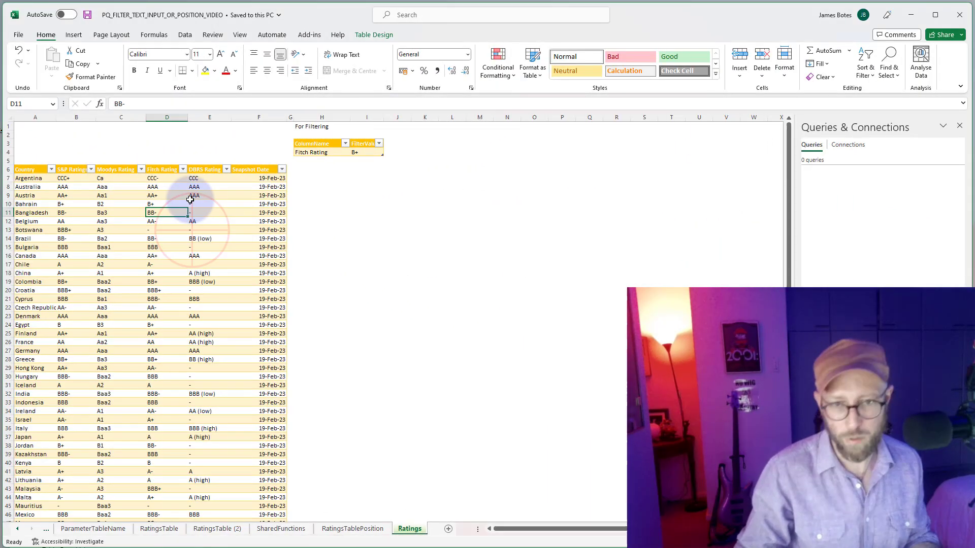
Load the ratings table from the Ratings sheet into Power Query and rename the query RatingsTablePosition.
{"action": "left_click", "coordinate": [190, 200]}
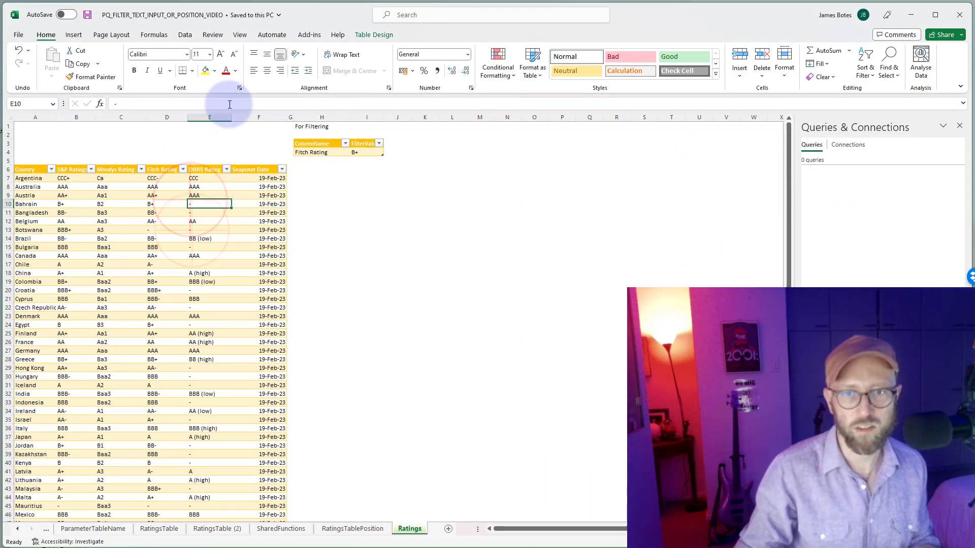
{"action": "left_click", "coordinate": [184, 34]}
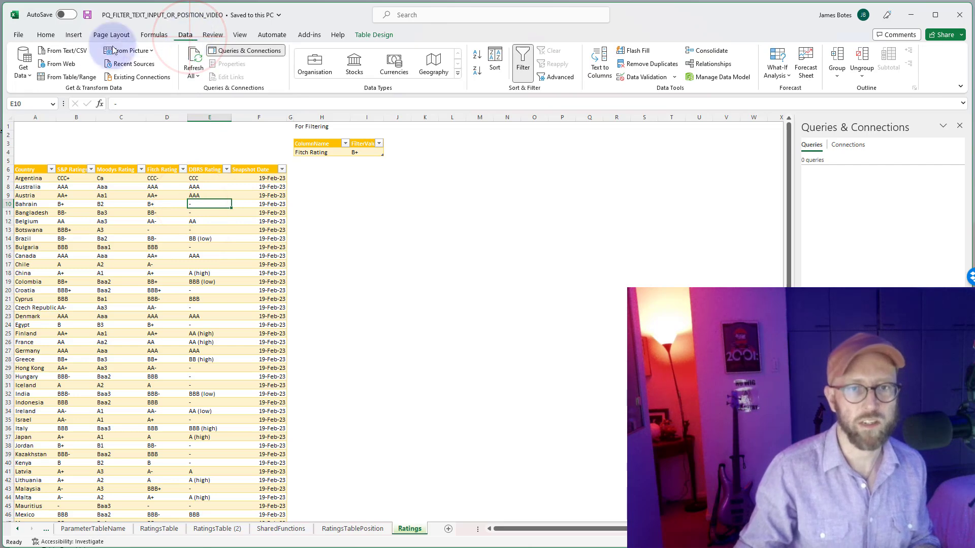
{"action": "left_click", "coordinate": [74, 79]}
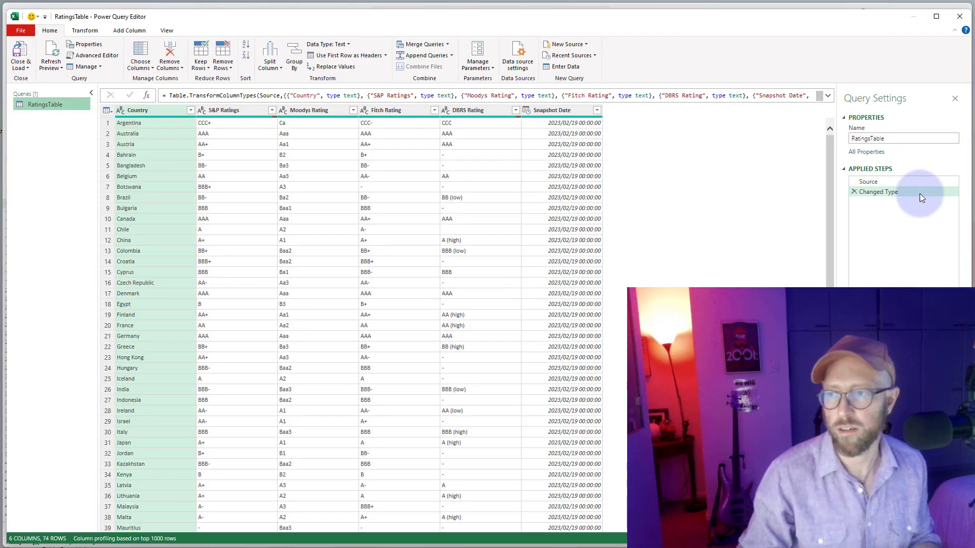
{"action": "left_click", "coordinate": [896, 139]}
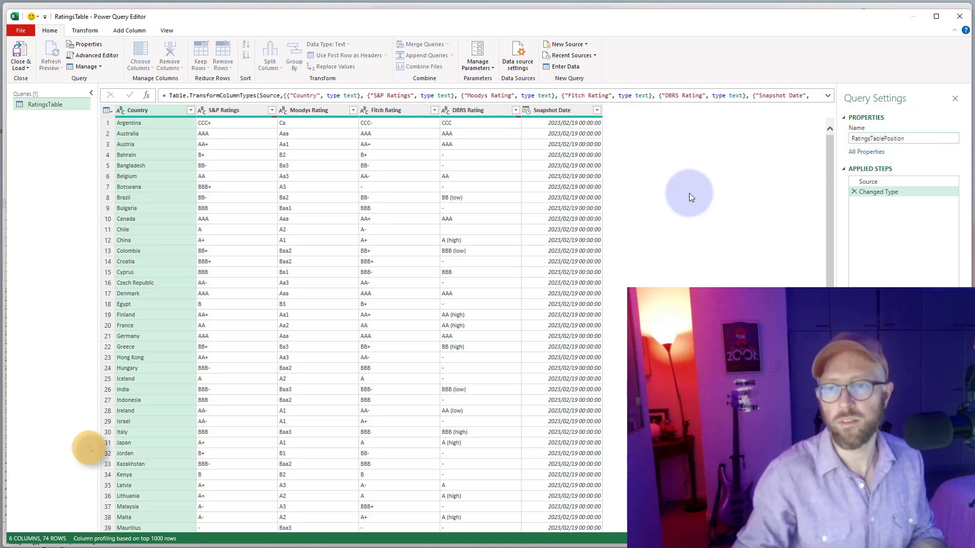
{"action": "left_click", "coordinate": [671, 209]}
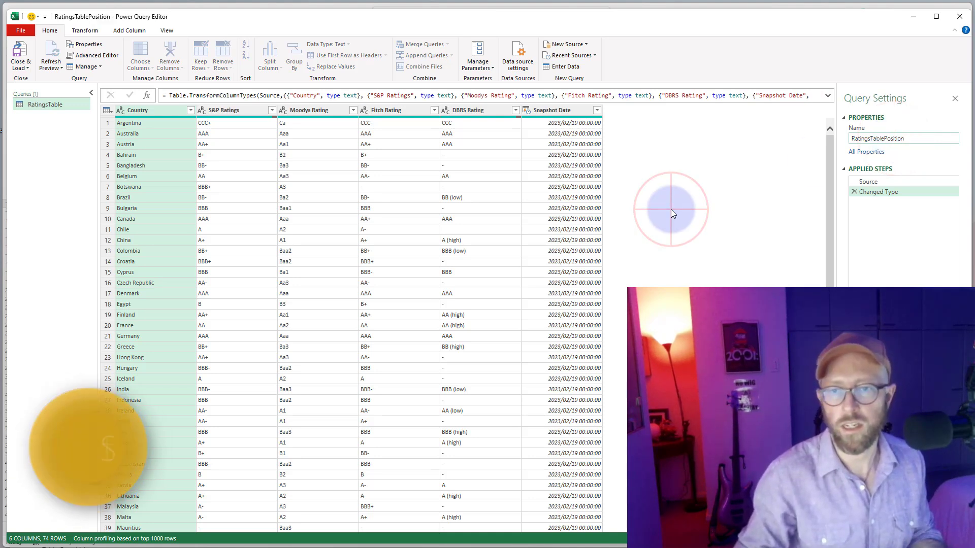
Filter the S&P Ratings column to keep only the AAA rows.
{"action": "left_click", "coordinate": [272, 111]}
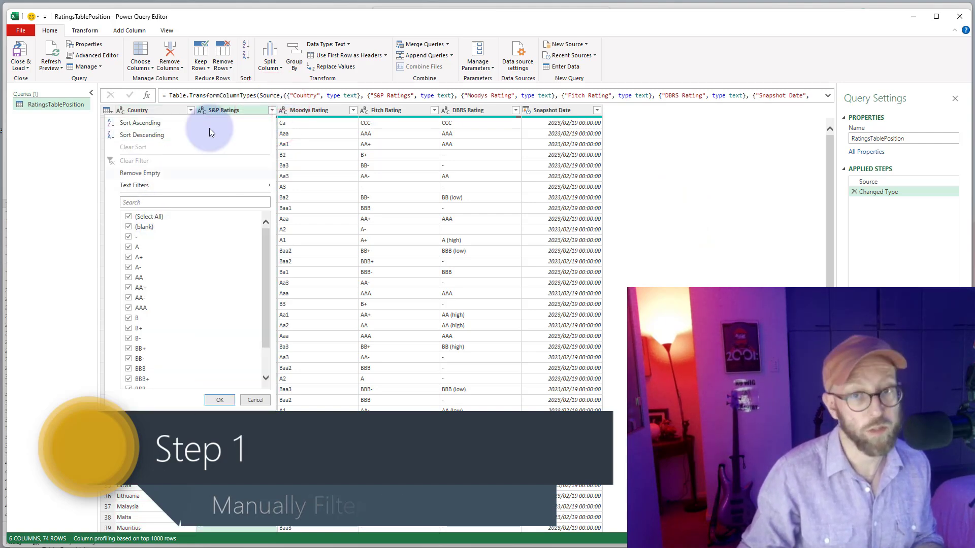
{"action": "left_click", "coordinate": [248, 110]}
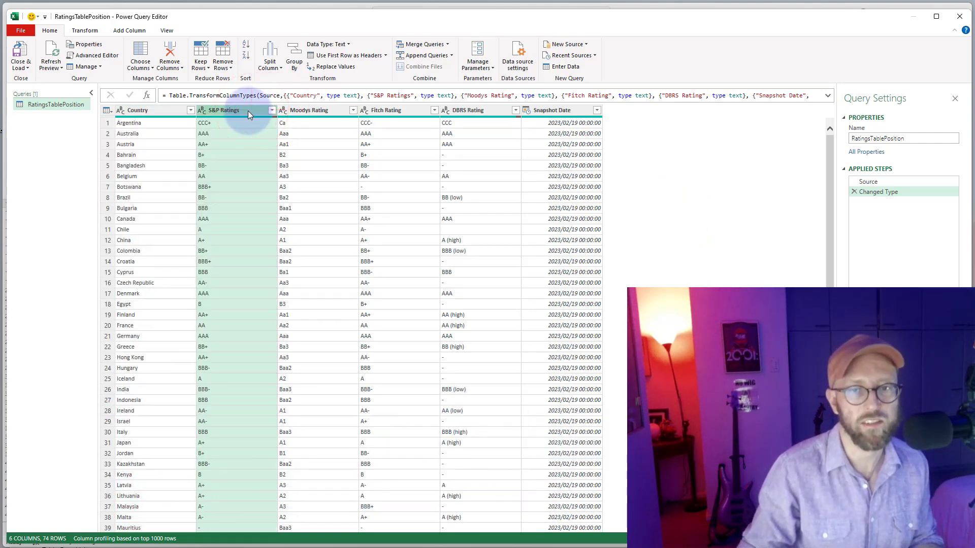
{"action": "left_click", "coordinate": [272, 110]}
{"action": "left_click", "coordinate": [151, 218]}
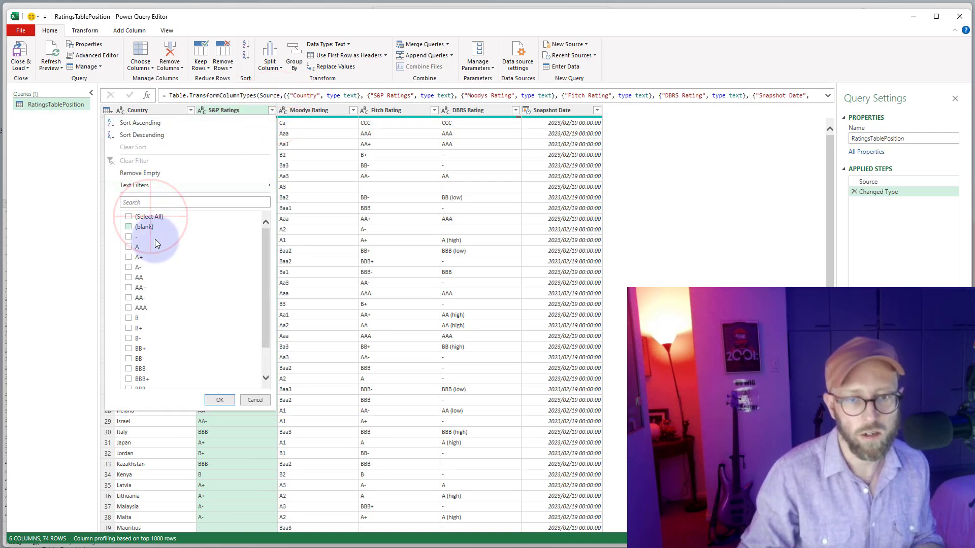
{"action": "left_click", "coordinate": [143, 309]}
{"action": "left_click", "coordinate": [219, 401]}
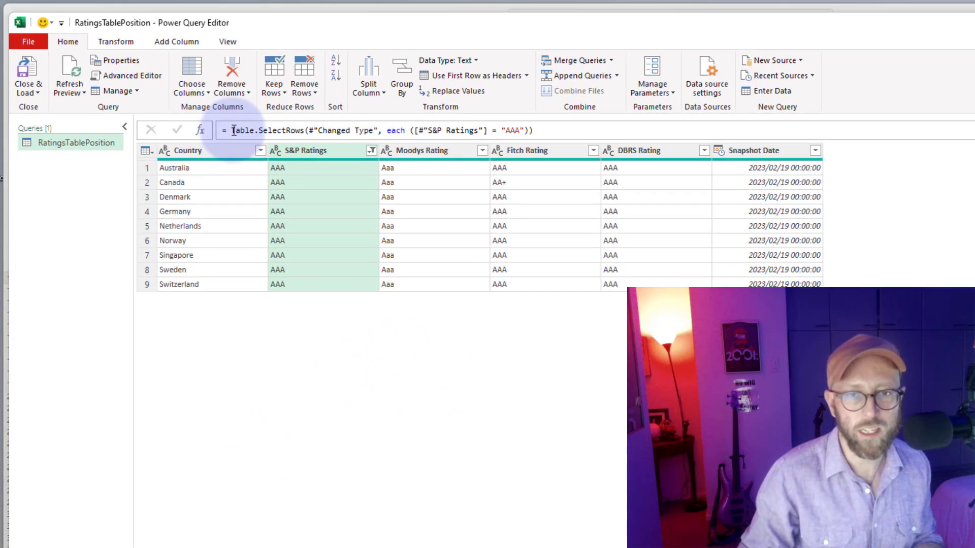
Replace the each keyword in the filter step's Table.SelectRows formula with the explicit function syntax (_)=>.
{"action": "left_click_drag", "start_coordinate": [232, 131], "coordinate": [592, 131]}
{"action": "left_click", "coordinate": [533, 131]}
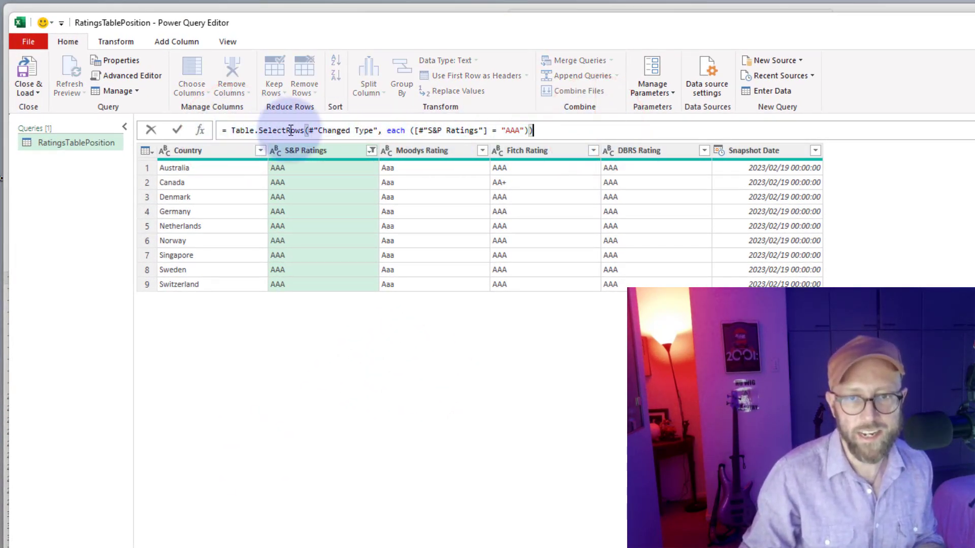
{"action": "left_click_drag", "start_coordinate": [235, 131], "coordinate": [308, 130]}
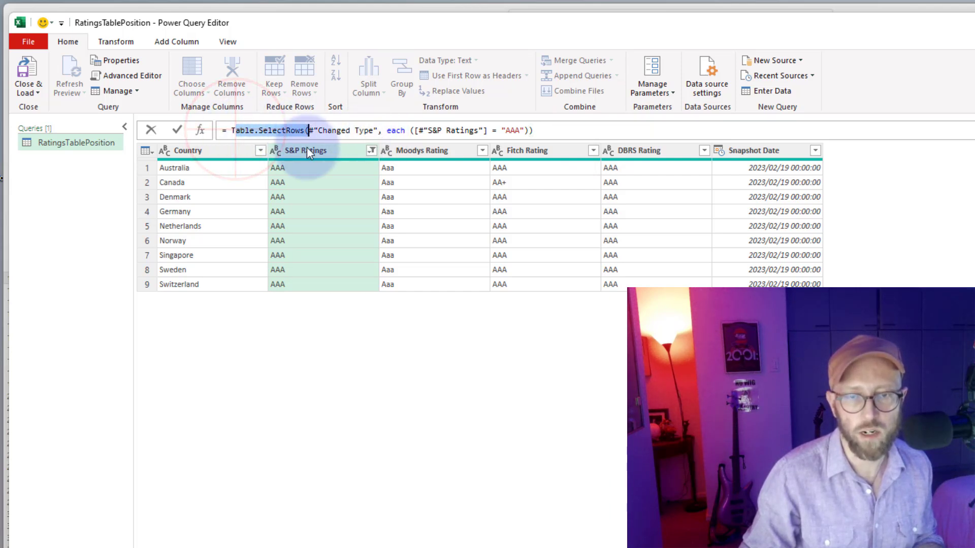
{"action": "double_click", "coordinate": [395, 130]}
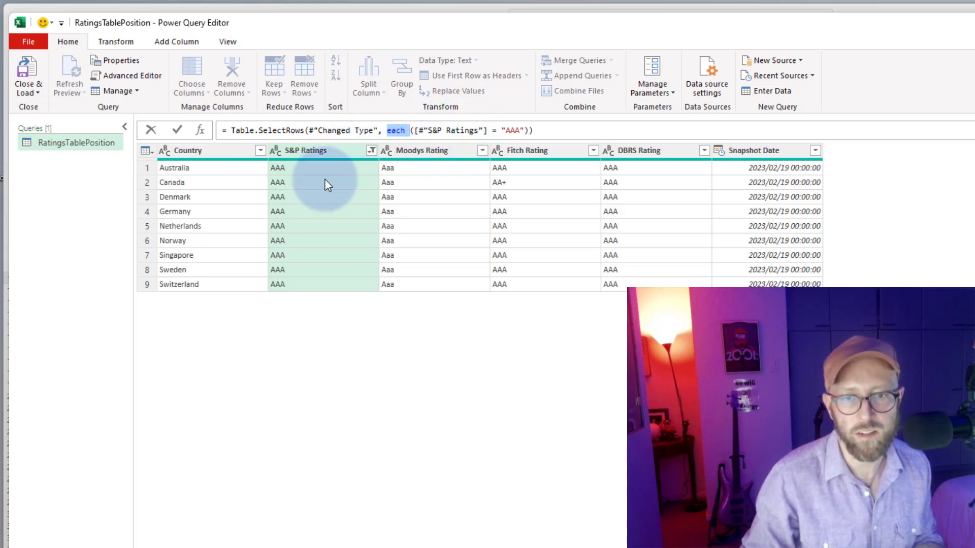
{"action": "double_click", "coordinate": [399, 131]}
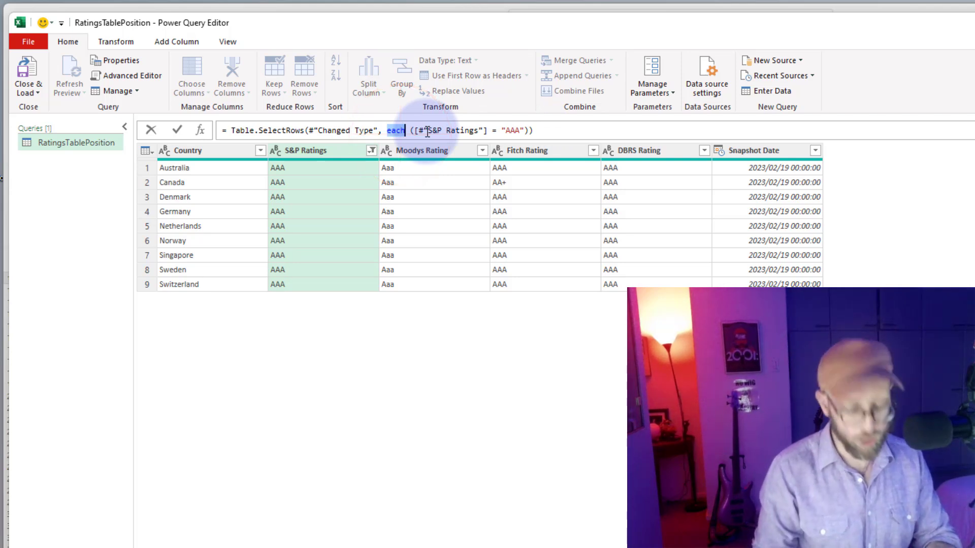
{"action": "type", "text": "("}
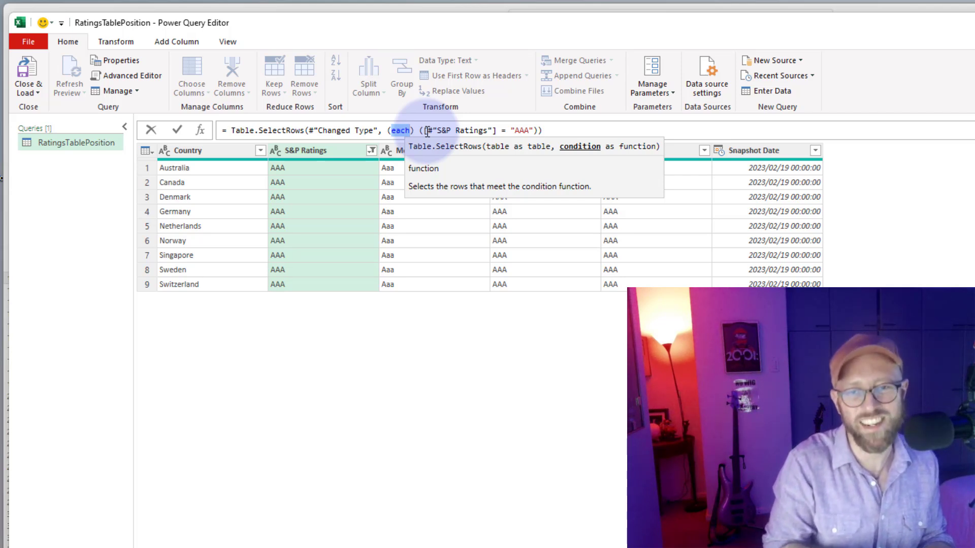
{"action": "type", "text": "_)=>"}
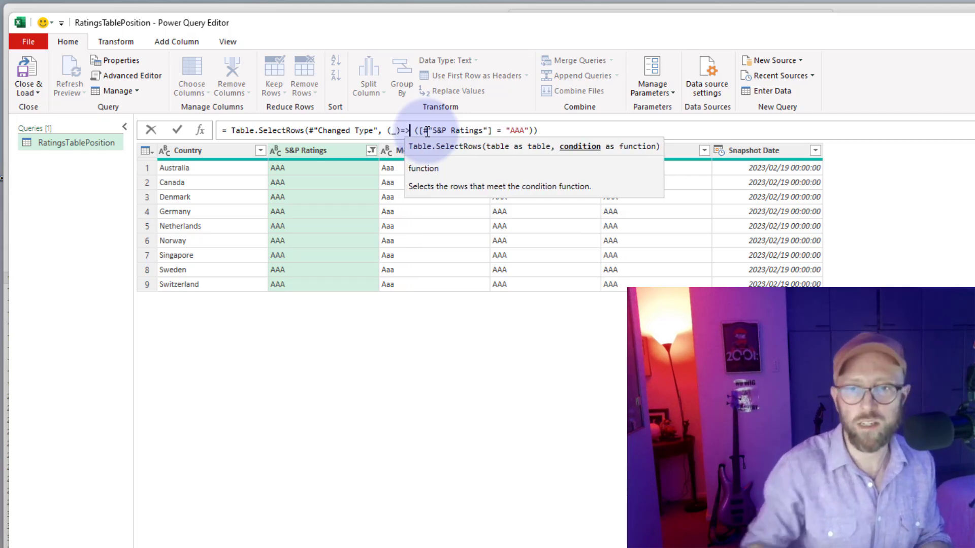
{"action": "left_click", "coordinate": [544, 130]}
{"action": "key", "text": "Return"}
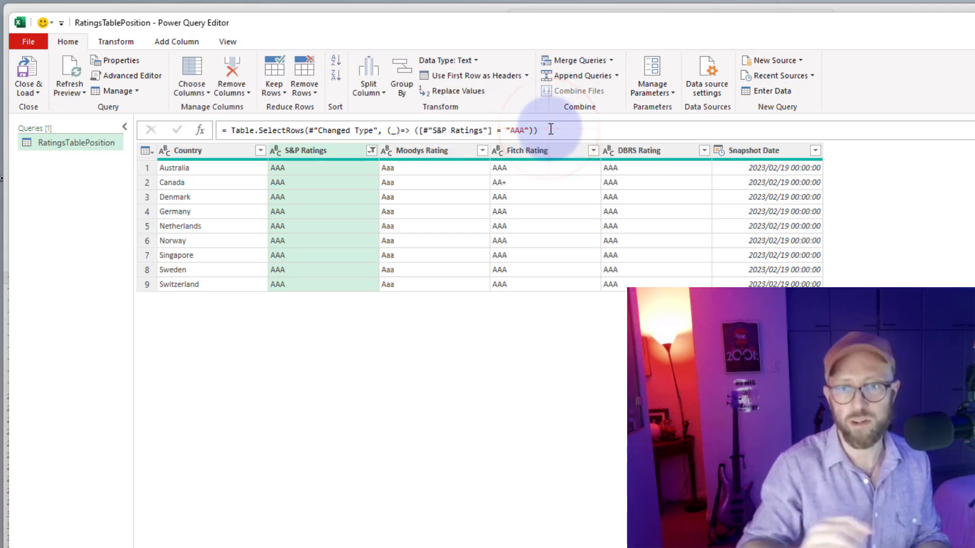
Prefix the field reference in the filter formula with an underscore, so it reads _[#"S&P Ratings"] = "AAA".
{"action": "double_click", "coordinate": [389, 130]}
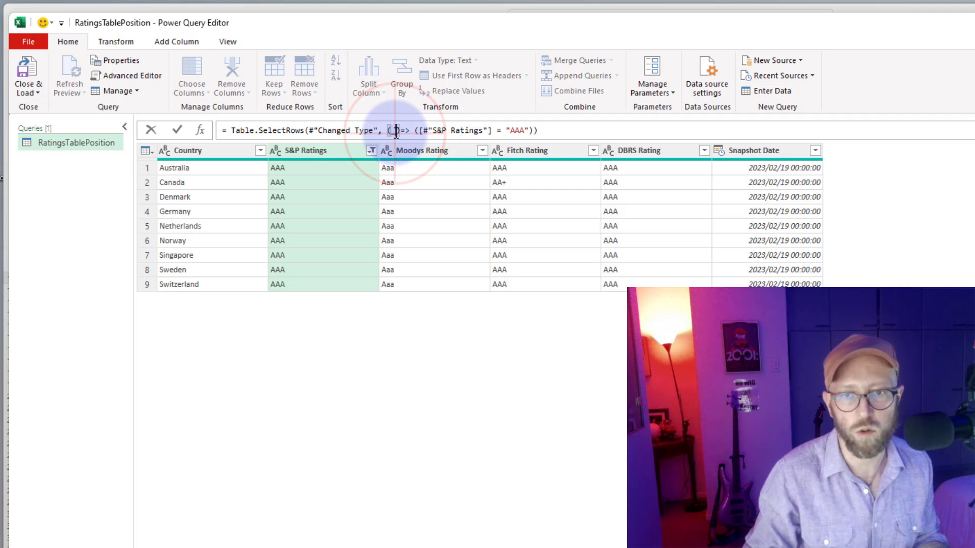
{"action": "double_click", "coordinate": [392, 131]}
{"action": "left_click", "coordinate": [420, 132]}
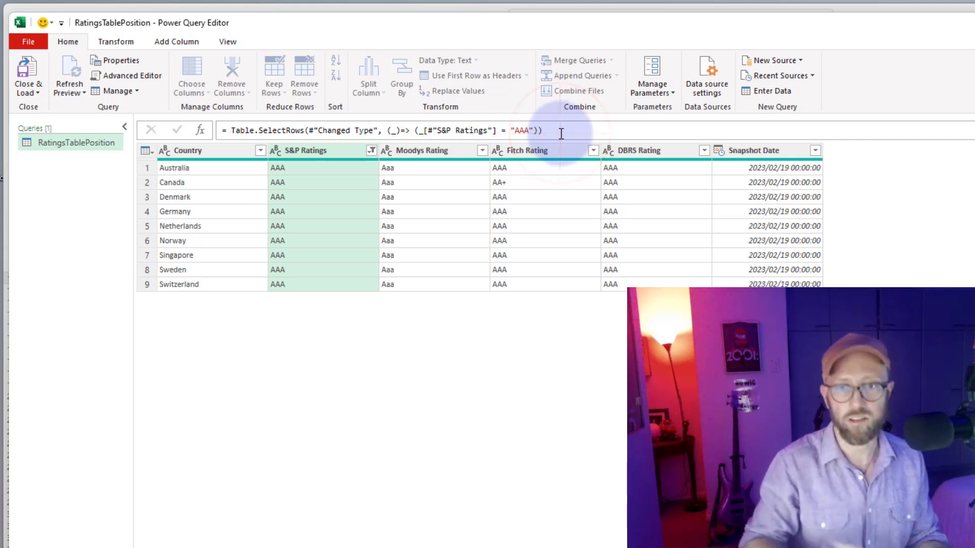
{"action": "left_click", "coordinate": [348, 150]}
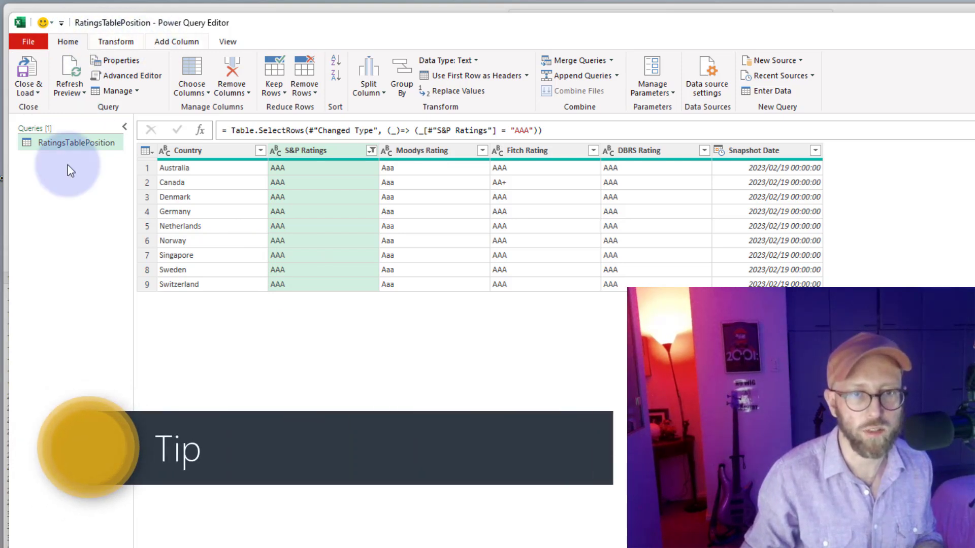
Create a blank query with the formula =#shared and convert the resulting record into a table.
{"action": "right_click", "coordinate": [67, 197]}
{"action": "left_click", "coordinate": [106, 222]}
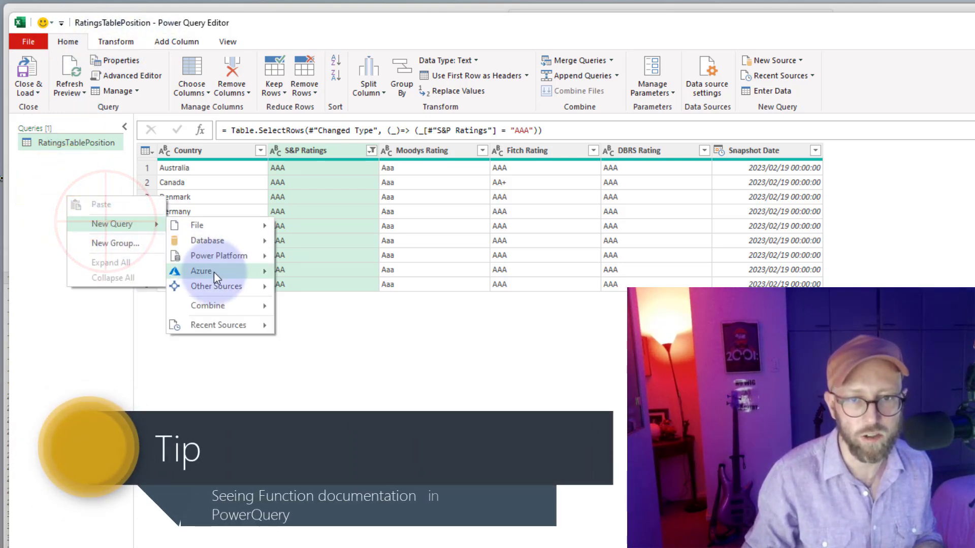
{"action": "mouse_move", "coordinate": [218, 282]}
{"action": "left_click", "coordinate": [309, 346]}
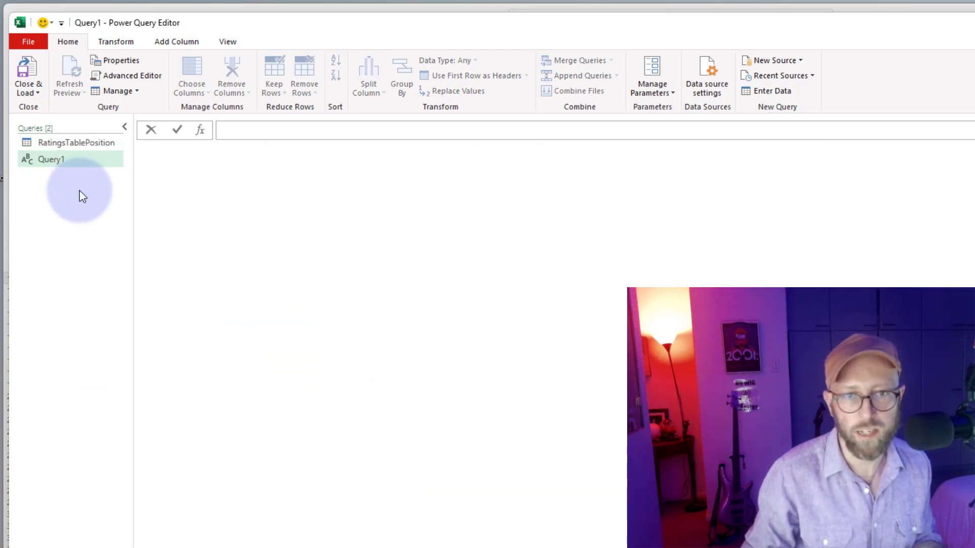
{"action": "left_click", "coordinate": [269, 132]}
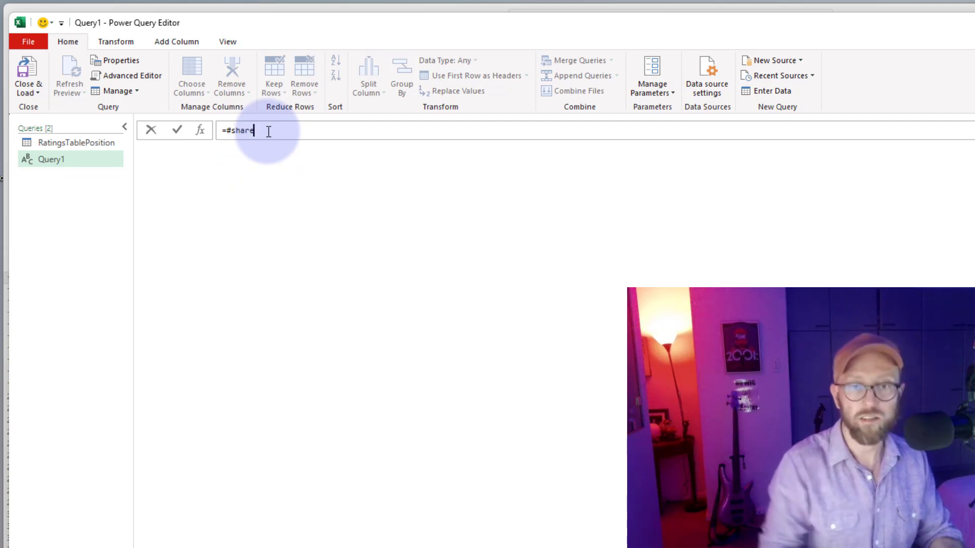
{"action": "key", "text": "Return"}
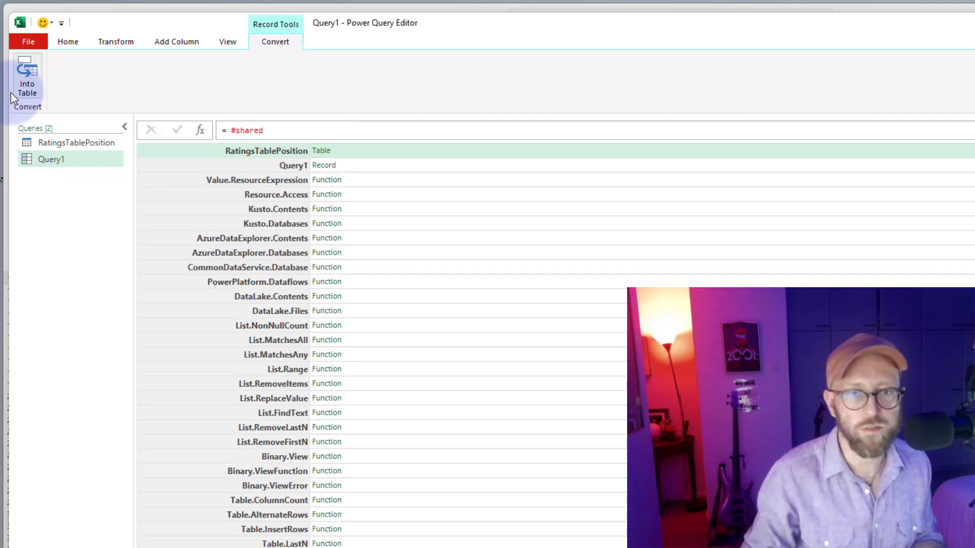
{"action": "left_click", "coordinate": [23, 84]}
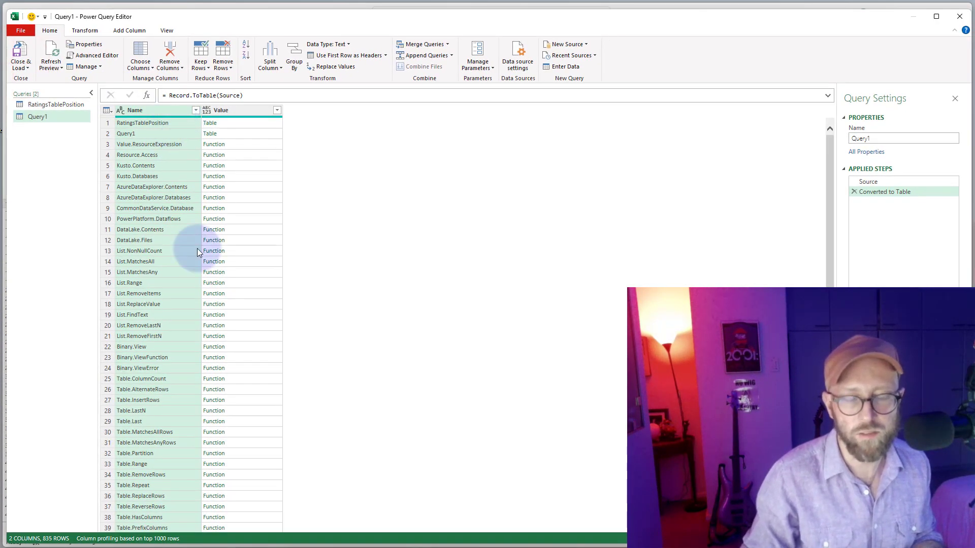
Filter the function list's Name column to rows that begin with "Record.".
{"action": "scroll", "coordinate": [198, 254], "scroll_direction": "down", "scroll_amount": 20}
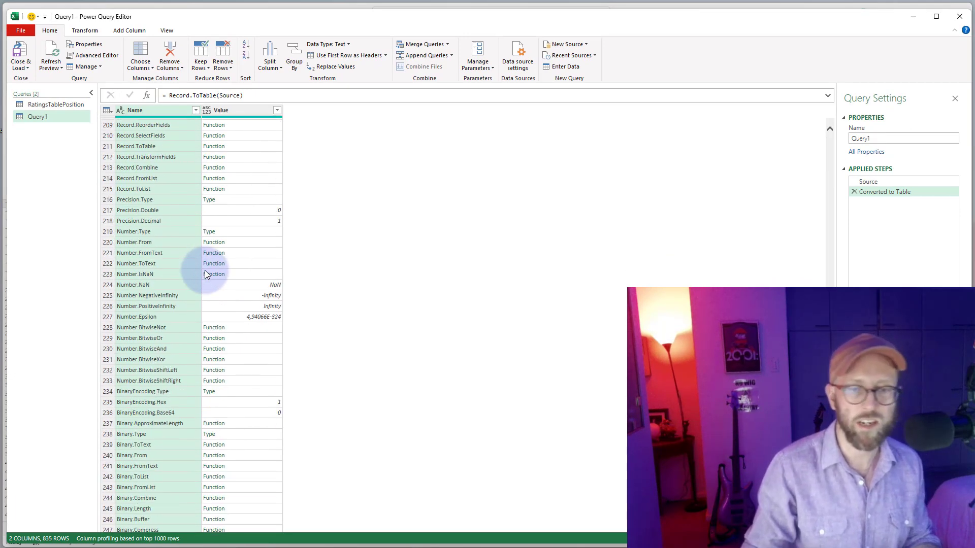
{"action": "scroll", "coordinate": [205, 273], "scroll_direction": "up", "scroll_amount": 20}
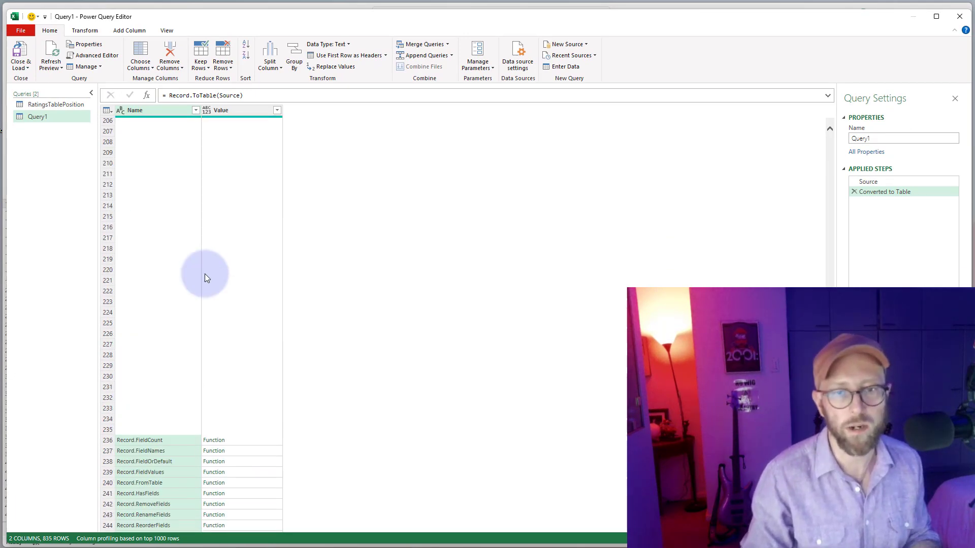
{"action": "left_click", "coordinate": [196, 110]}
{"action": "left_click", "coordinate": [218, 203]}
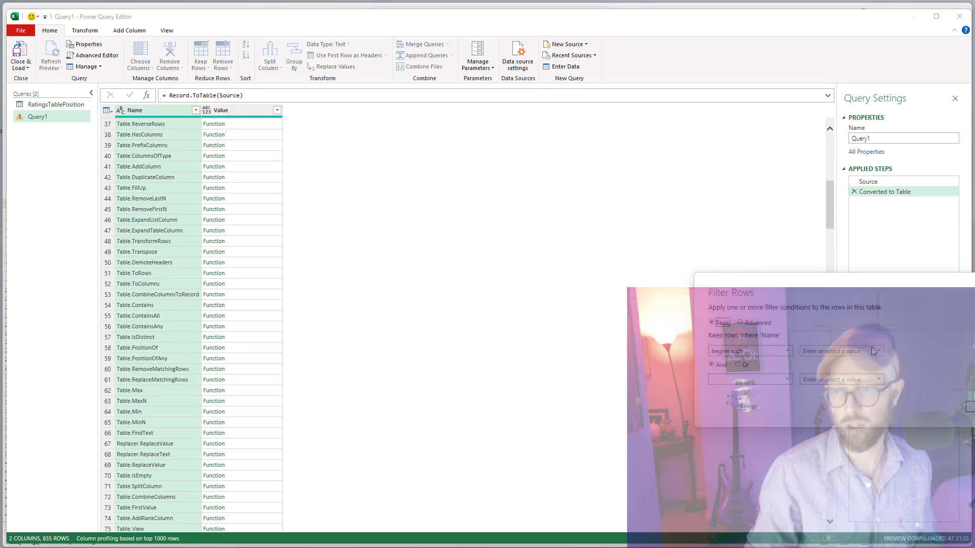
{"action": "left_click", "coordinate": [819, 351]}
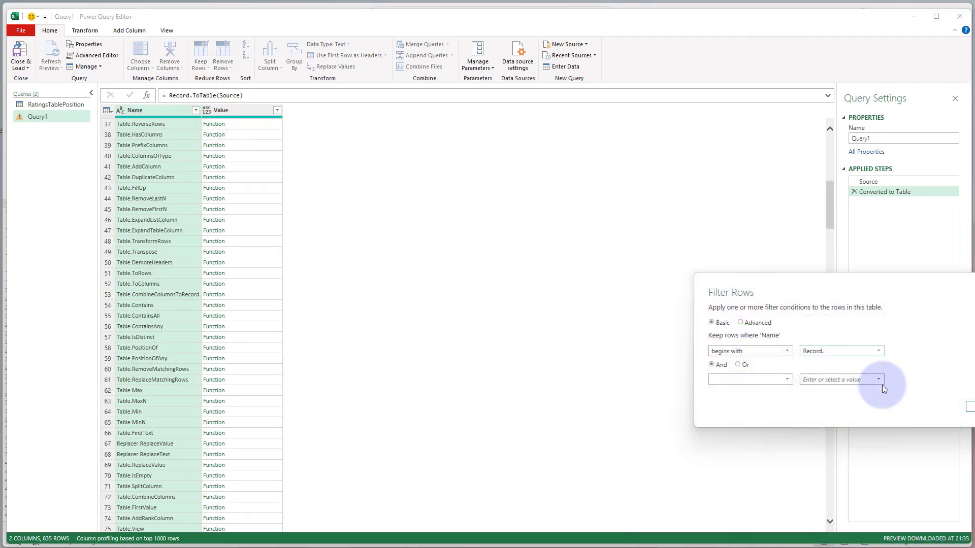
{"action": "left_click", "coordinate": [967, 406]}
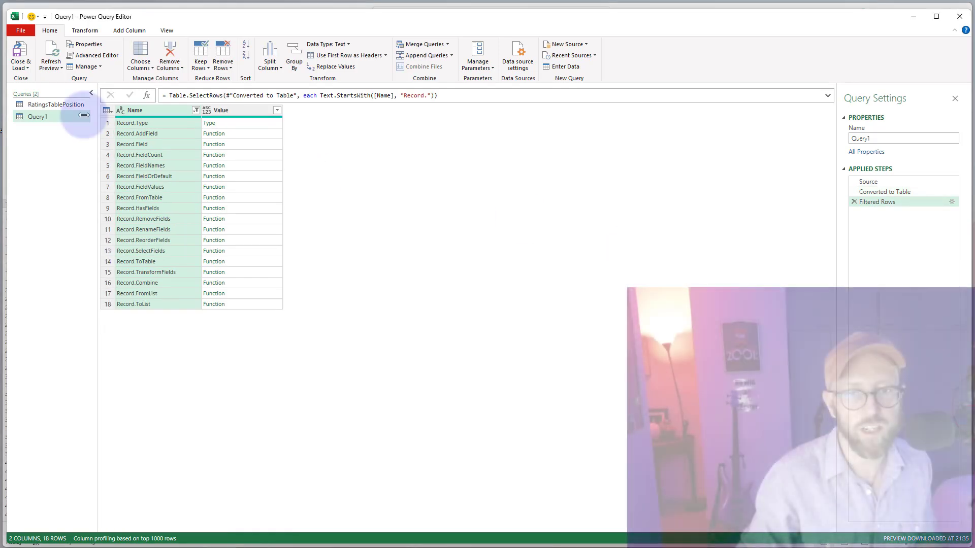
Preview the Record.Field function's documentation and enlarge the preview area to read its description and usage example.
{"action": "left_click", "coordinate": [163, 146]}
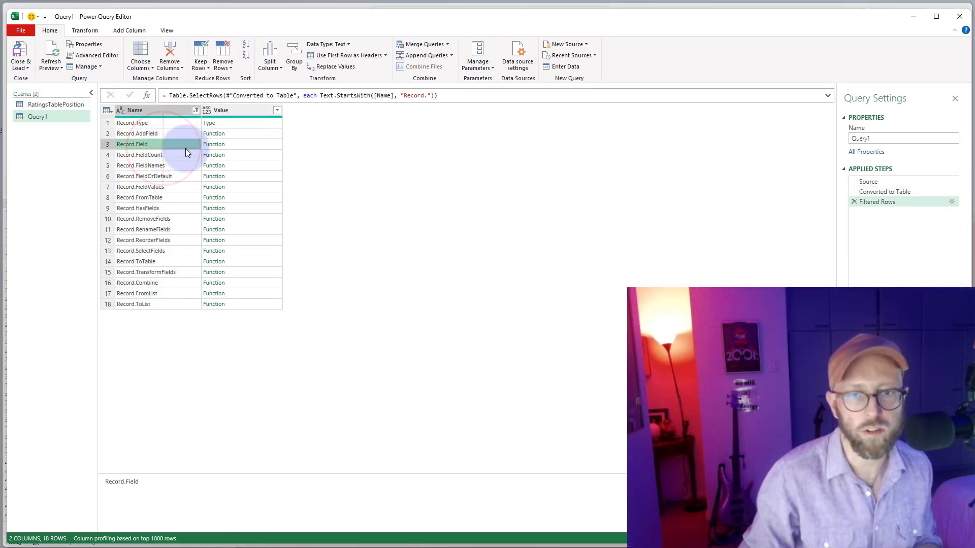
{"action": "left_click", "coordinate": [236, 145]}
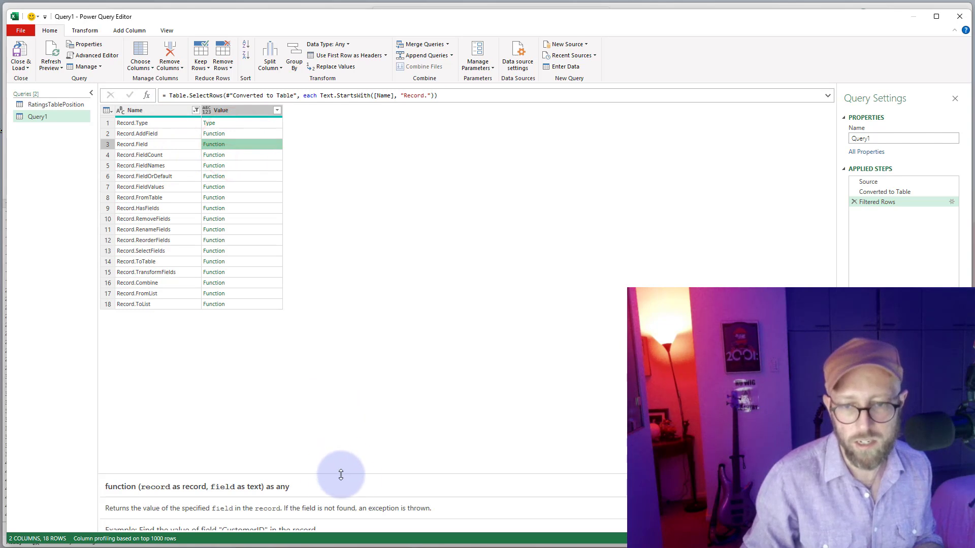
{"action": "left_click_drag", "start_coordinate": [341, 474], "coordinate": [335, 315]}
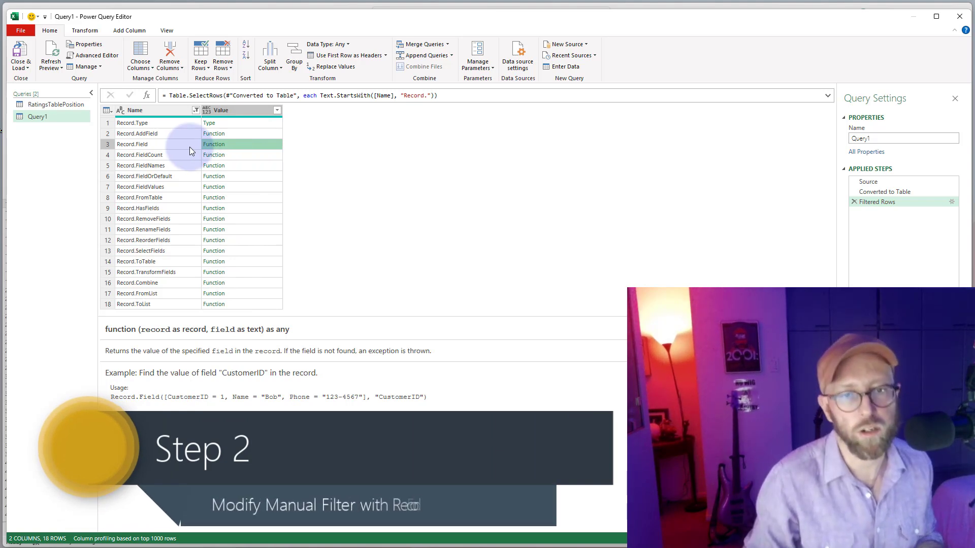
In the RatingsTablePosition filter formula, insert Record.Field before the field reference and pass the underscore as its record argument.
{"action": "left_click", "coordinate": [56, 104]}
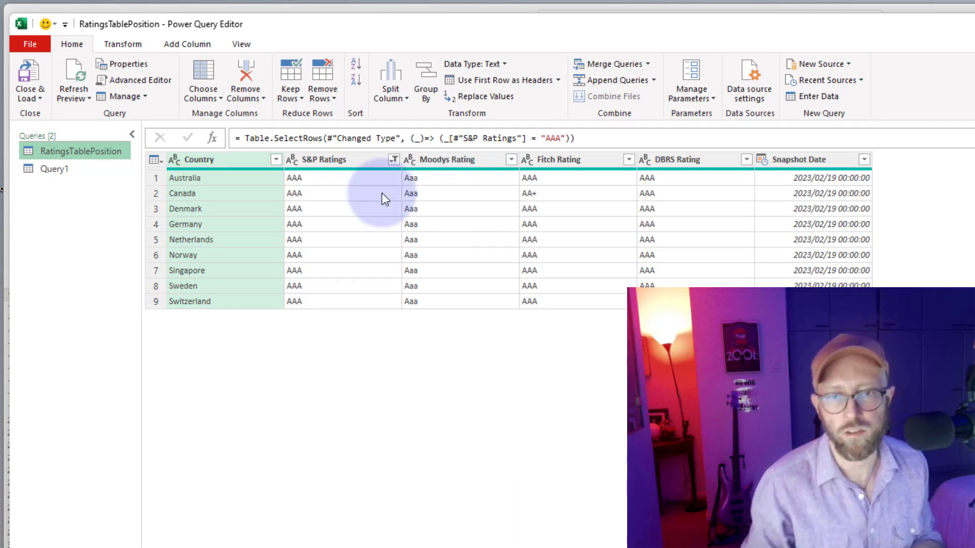
{"action": "left_click", "coordinate": [442, 138]}
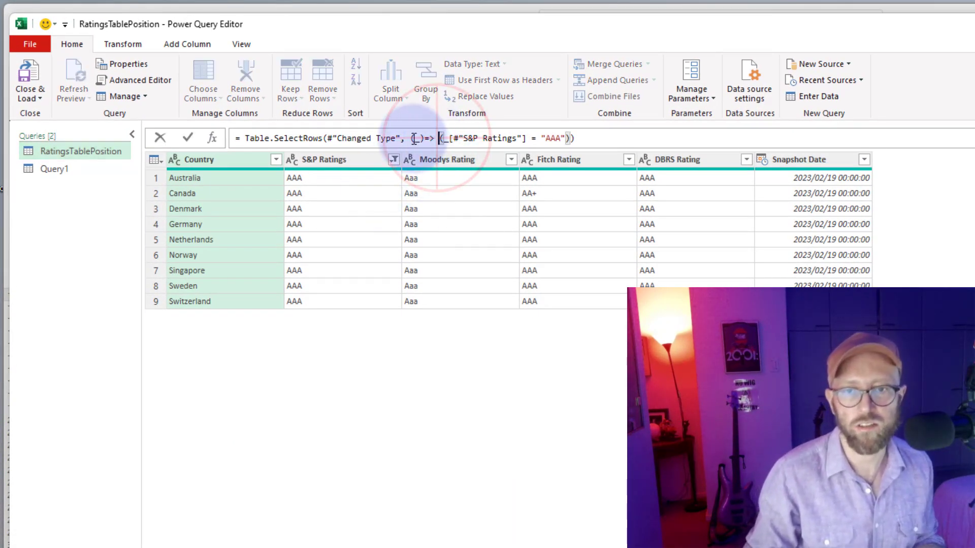
{"action": "left_click", "coordinate": [442, 138]}
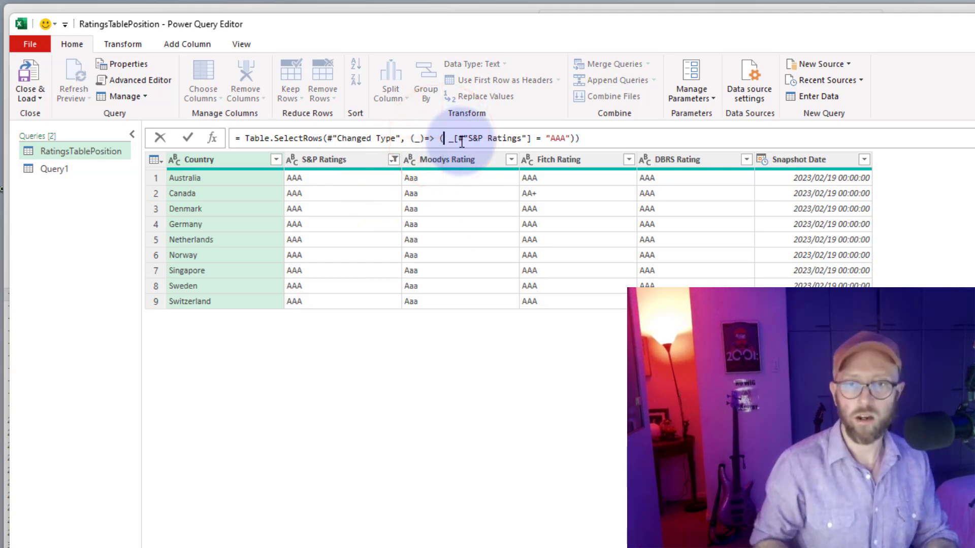
{"action": "type", "text": "Rec"}
{"action": "key", "text": "Down"}
{"action": "key", "text": "Down"}
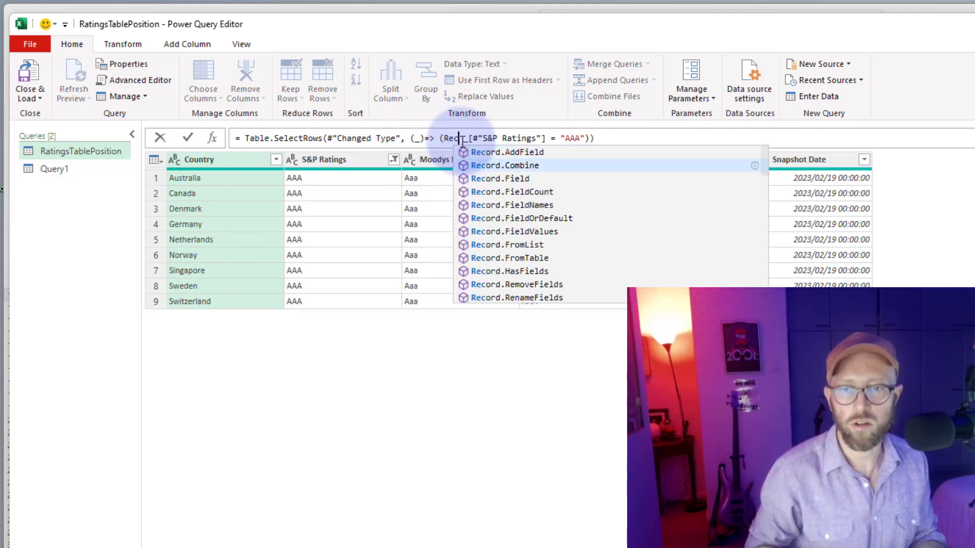
{"action": "key", "text": "Tab"}
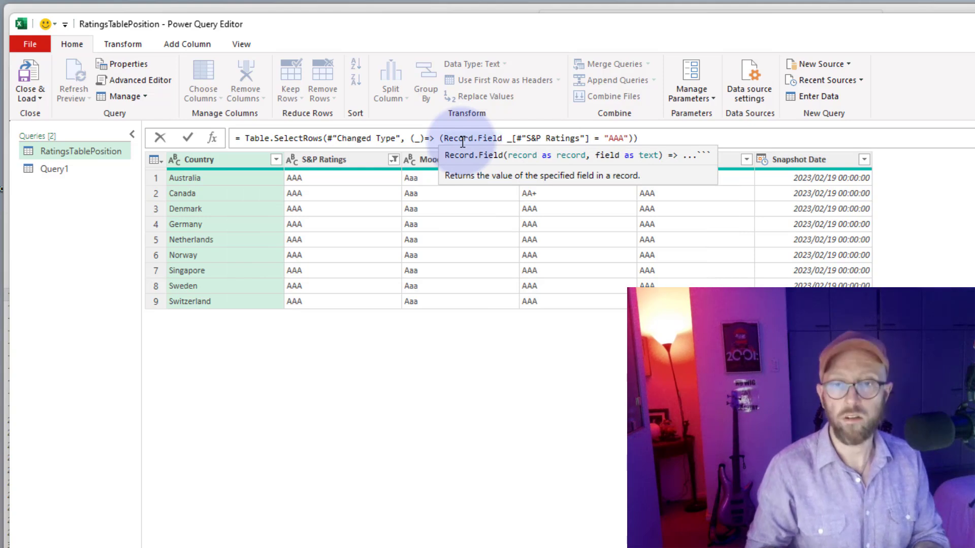
{"action": "type", "text": "("}
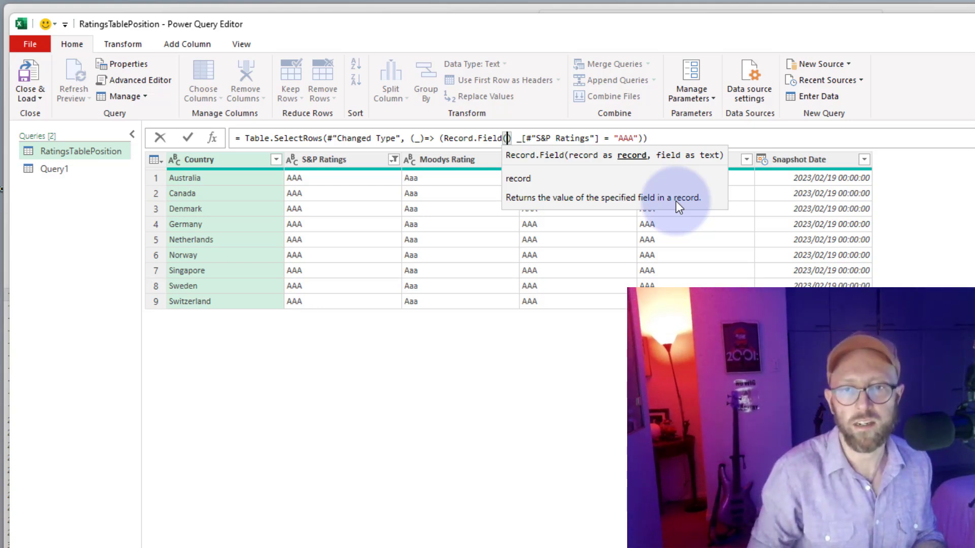
{"action": "key", "text": "Delete"}
{"action": "key", "text": "Delete"}
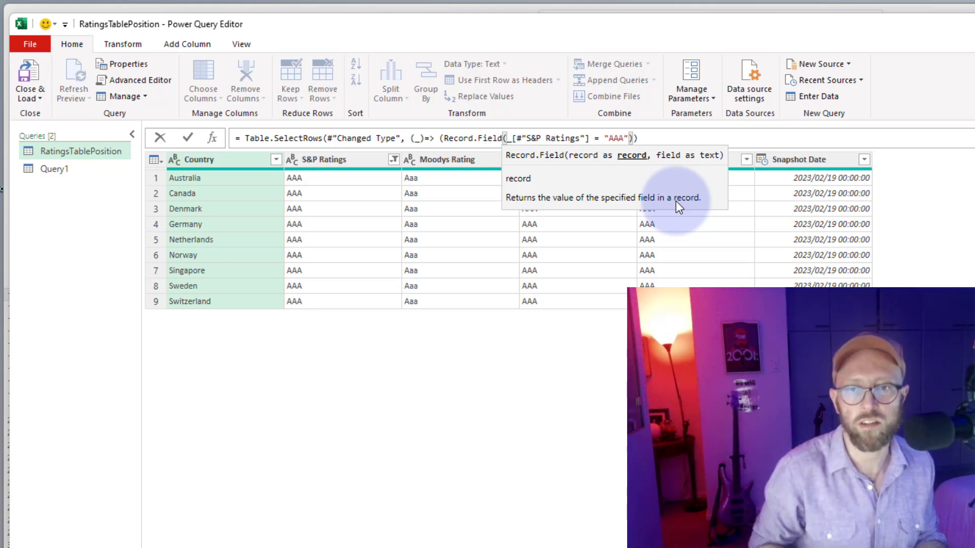
{"action": "key", "text": "Right"}
{"action": "type", "text": ","}
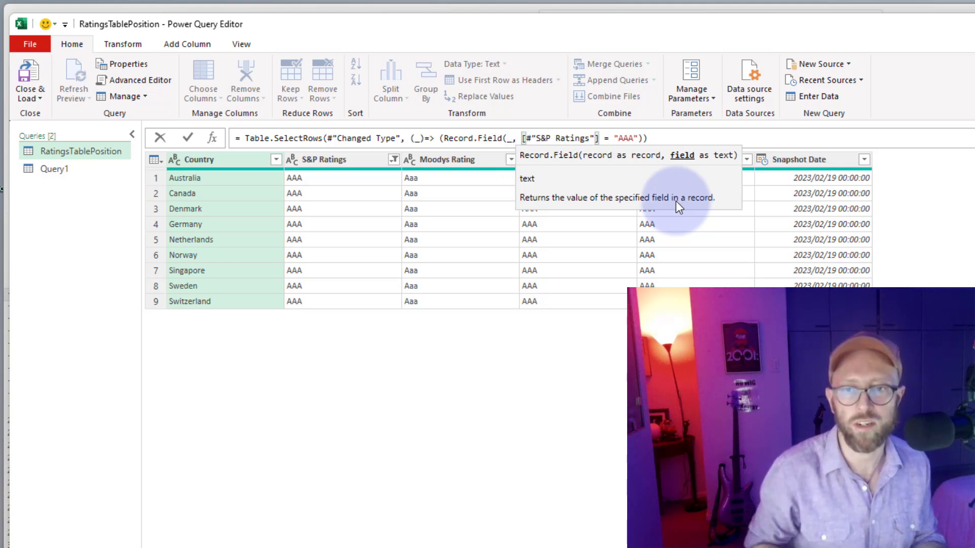
Turn the field reference into the text "S&P Ratings" as Record.Field's second argument, close the call and apply the formula.
{"action": "key", "text": "Right"}
{"action": "key", "text": "Right"}
{"action": "key", "text": "Right"}
{"action": "key", "text": "Right"}
{"action": "key", "text": "Right"}
{"action": "key", "text": "Right"}
{"action": "key", "text": "Right"}
{"action": "key", "text": "Right"}
{"action": "key", "text": "Right"}
{"action": "key", "text": "Right"}
{"action": "key", "text": "Right"}
{"action": "key", "text": "Right"}
{"action": "key", "text": "Right"}
{"action": "key", "text": "Right"}
{"action": "key", "text": "Right"}
{"action": "key", "text": "Right"}
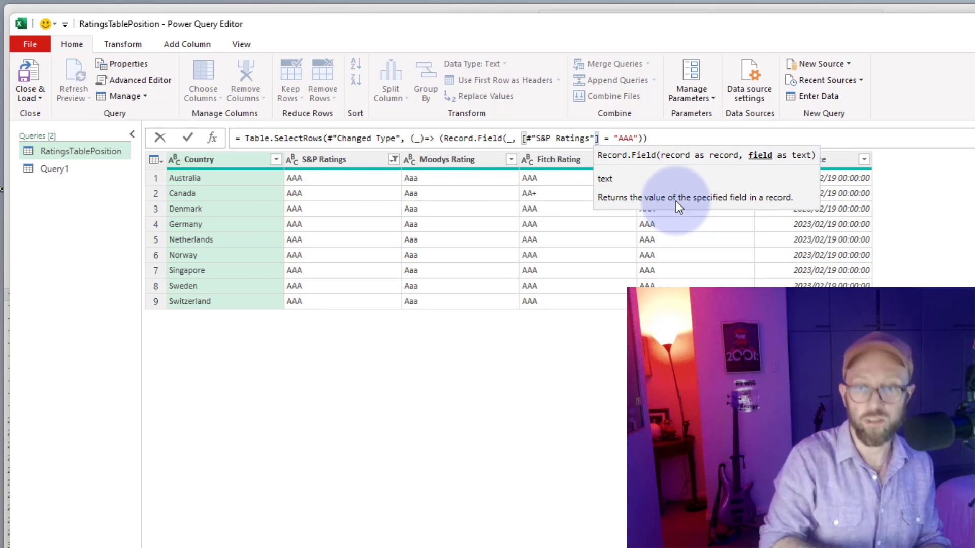
{"action": "type", "text": ")"}
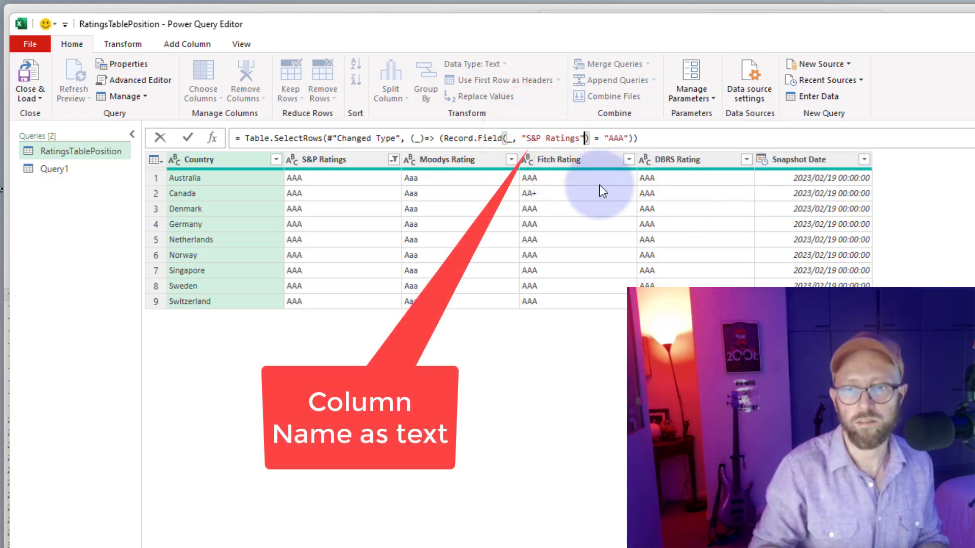
{"action": "left_click", "coordinate": [648, 139]}
{"action": "key", "text": "Return"}
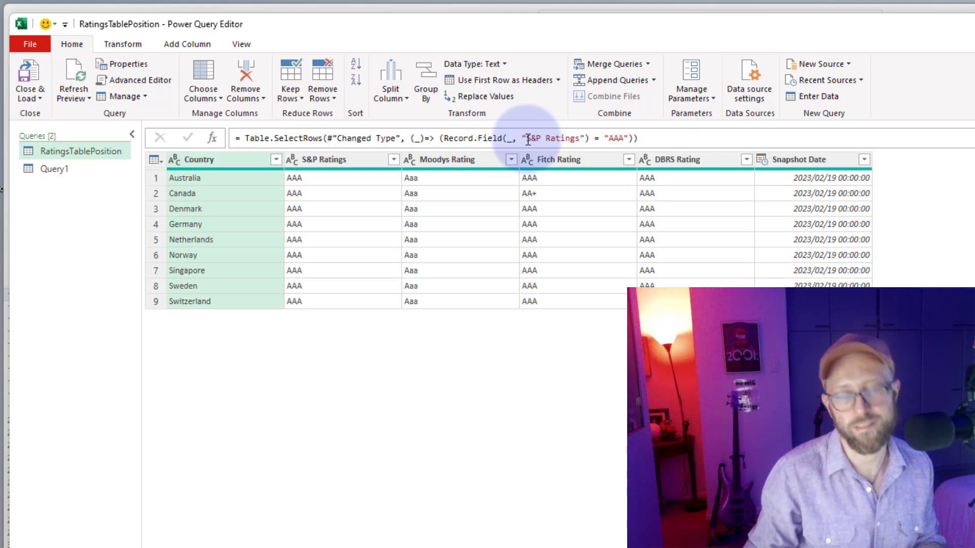
Change Query1's Name filter to begin with "Table.Colum" and preview the documentation of Table.ColumnNames.
{"action": "left_click_drag", "start_coordinate": [527, 138], "coordinate": [579, 138]}
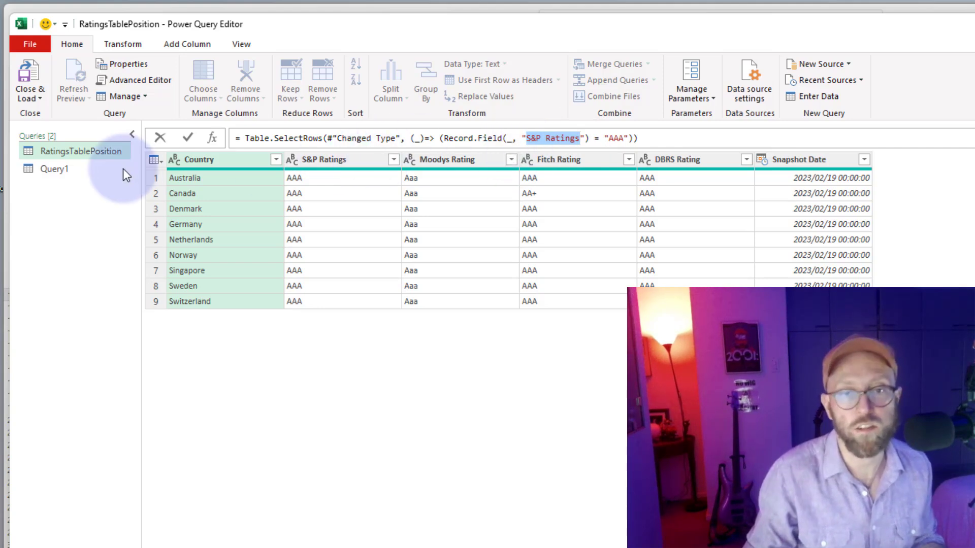
{"action": "left_click", "coordinate": [76, 171]}
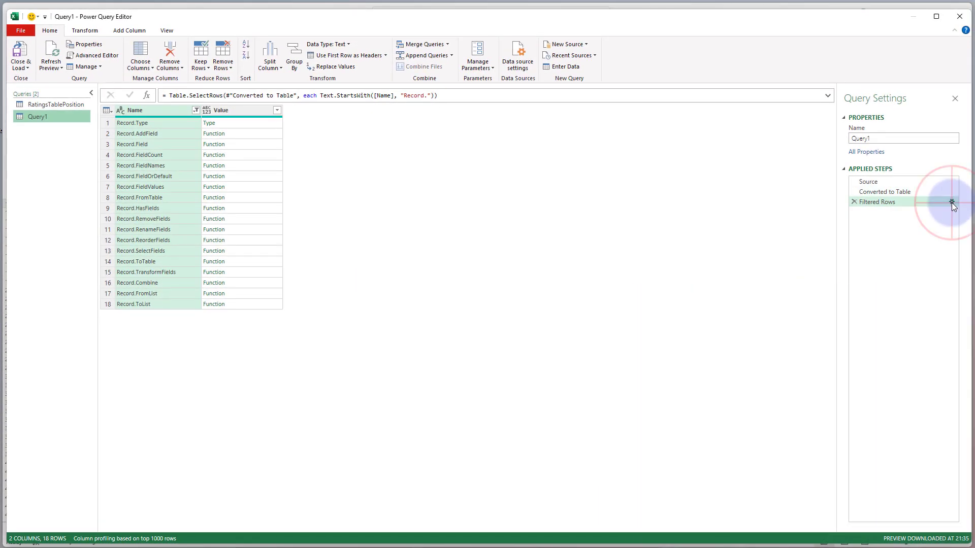
{"action": "left_click", "coordinate": [951, 202]}
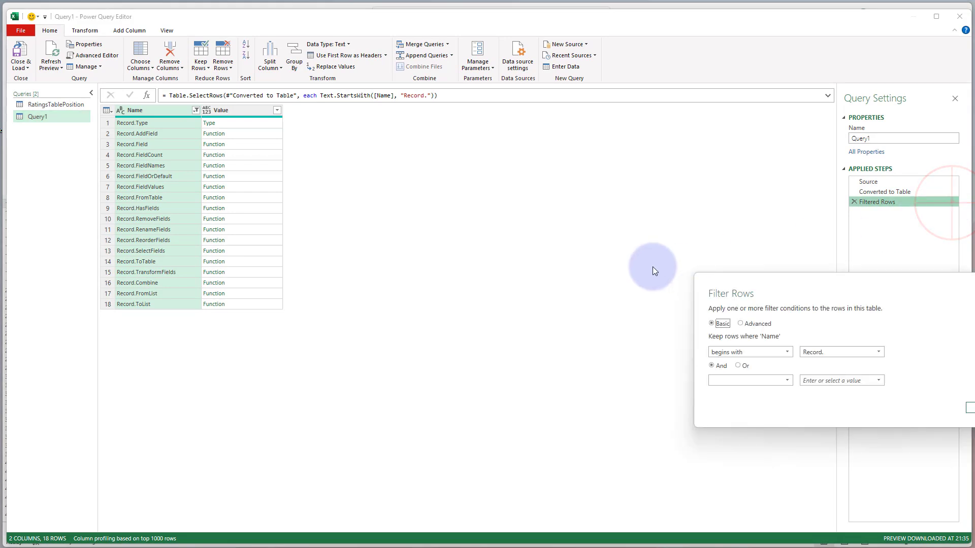
{"action": "left_click", "coordinate": [837, 350]}
{"action": "type", "text": "Tab"}
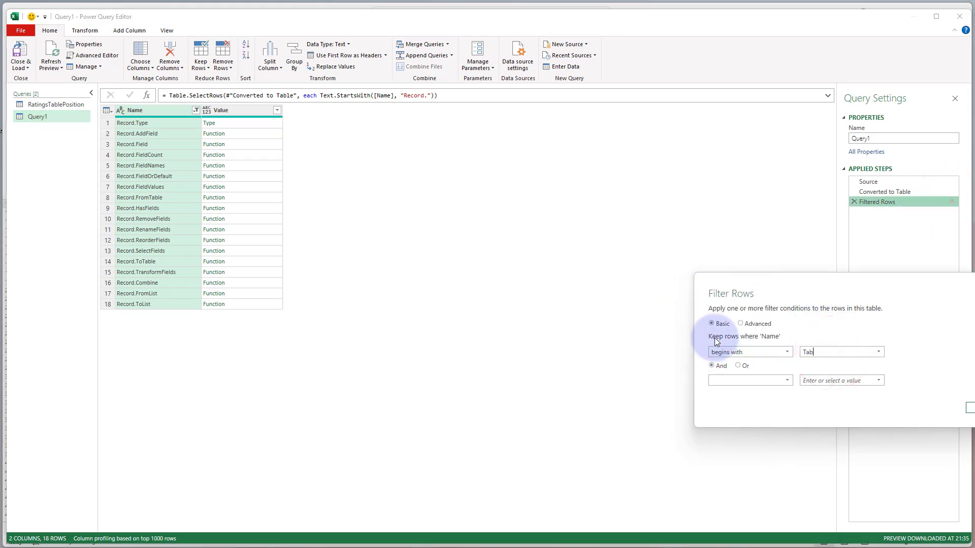
{"action": "type", "text": "le.Colum"}
{"action": "key", "text": "Return"}
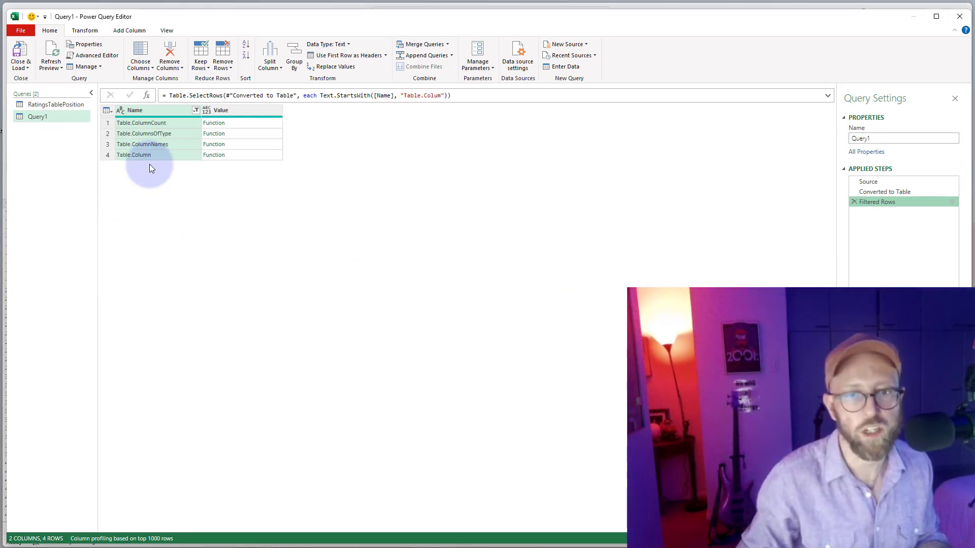
{"action": "left_click", "coordinate": [180, 142]}
{"action": "left_click", "coordinate": [243, 145]}
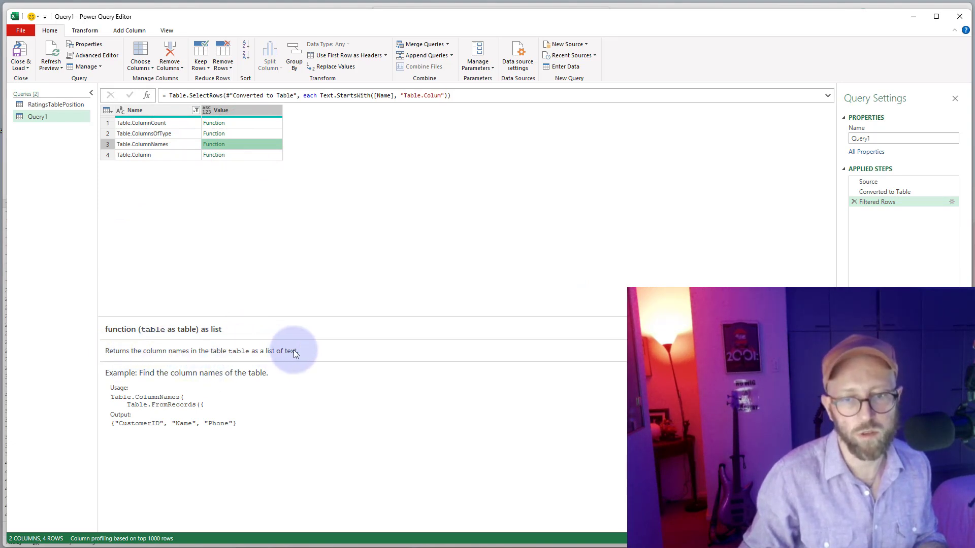
Duplicate the RatingsTablePosition query and delete the Filtered Rows and Changed Type steps from the copy.
{"action": "left_click", "coordinate": [74, 105]}
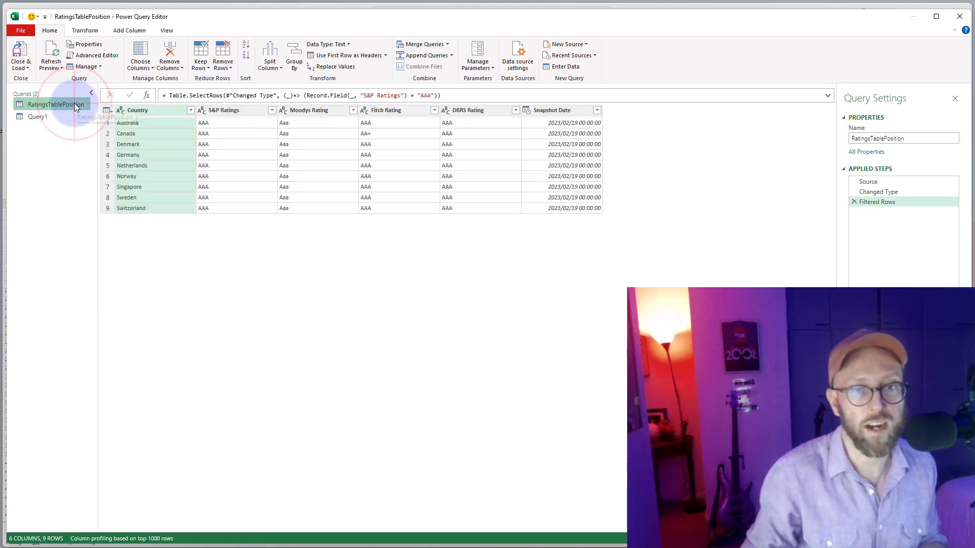
{"action": "right_click", "coordinate": [63, 107]}
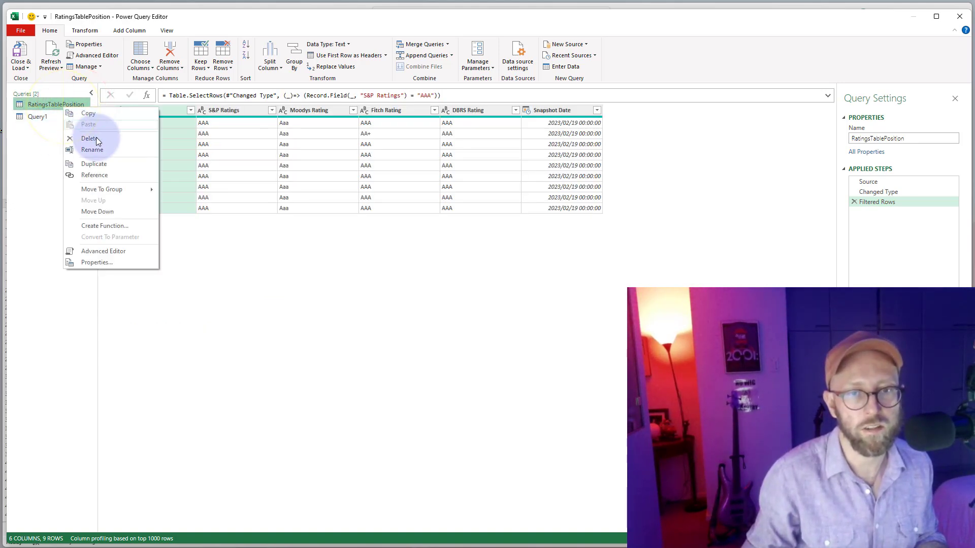
{"action": "left_click", "coordinate": [99, 166]}
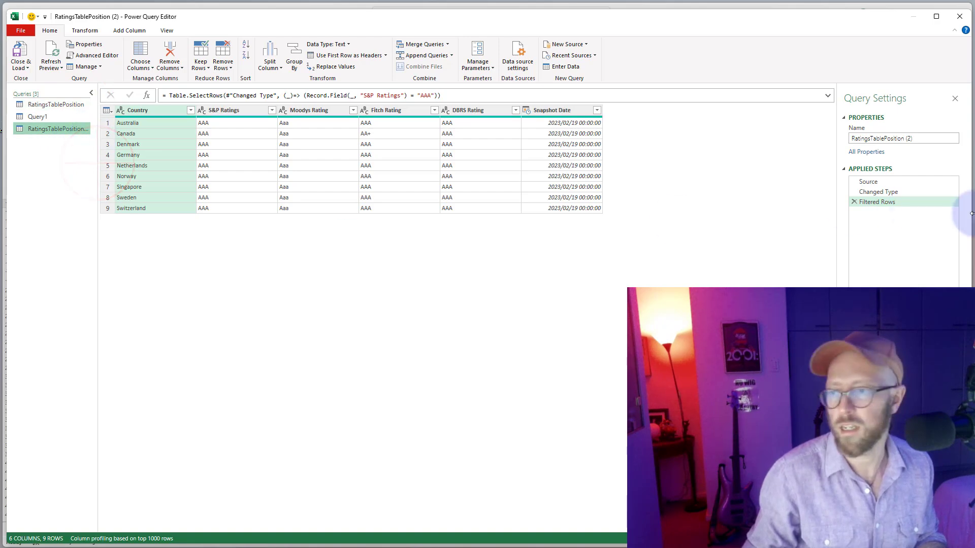
{"action": "left_click", "coordinate": [854, 201]}
{"action": "left_click", "coordinate": [854, 192]}
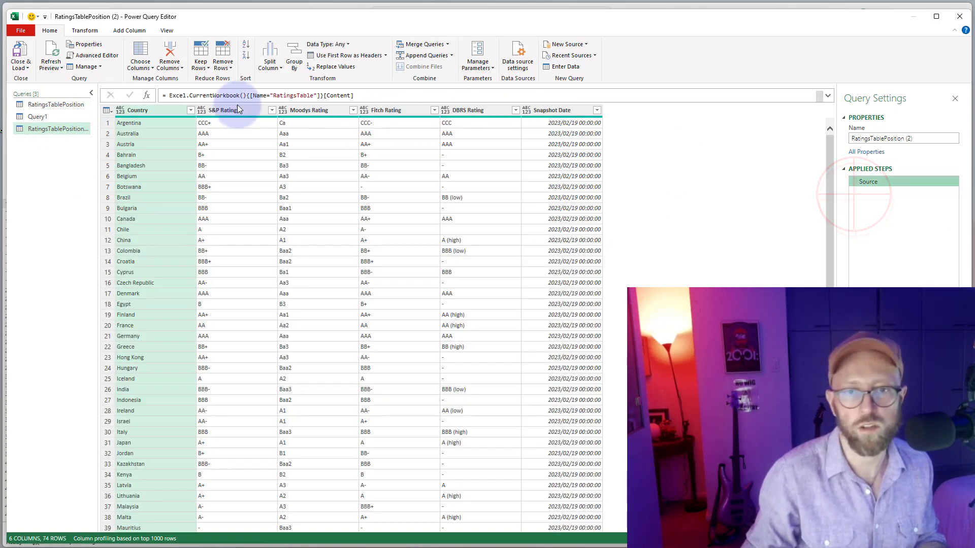
Insert a step after Source in the duplicate with the formula = Table.ColumnNames( Source) and inspect the S&P Ratings item in the list.
{"action": "right_click", "coordinate": [869, 188]}
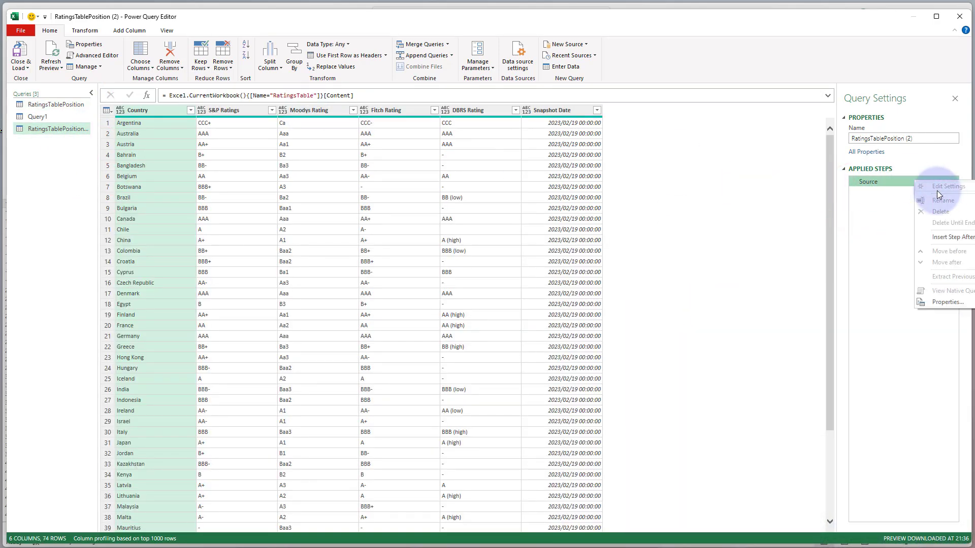
{"action": "left_click", "coordinate": [937, 233]}
{"action": "left_click", "coordinate": [163, 97]}
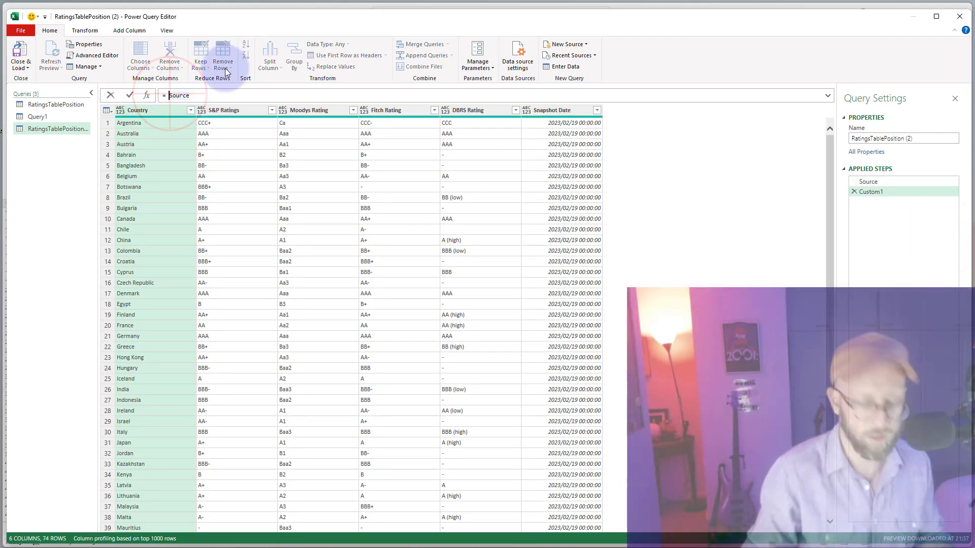
{"action": "type", "text": "Table."}
{"action": "key", "text": "Left"}
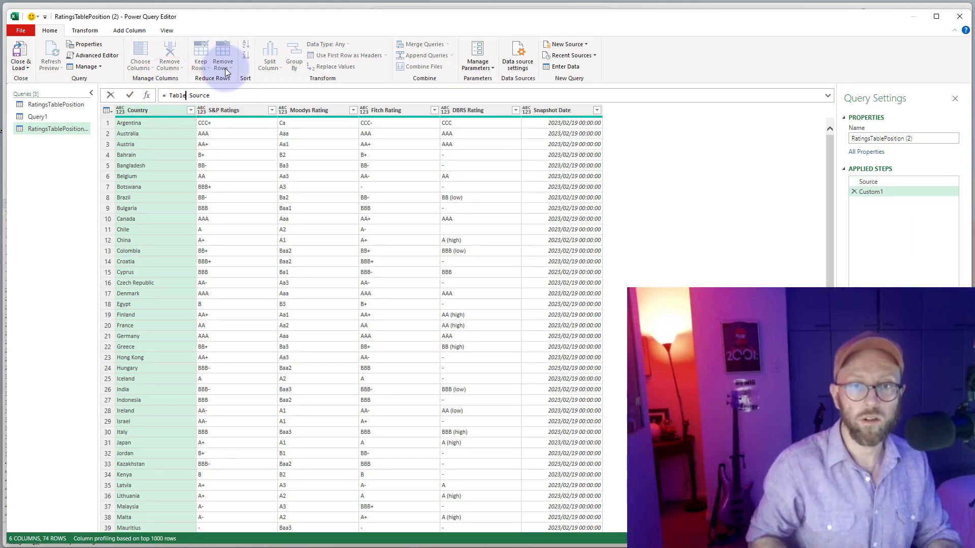
{"action": "type", "text": "le.ColumnNames( Source"}
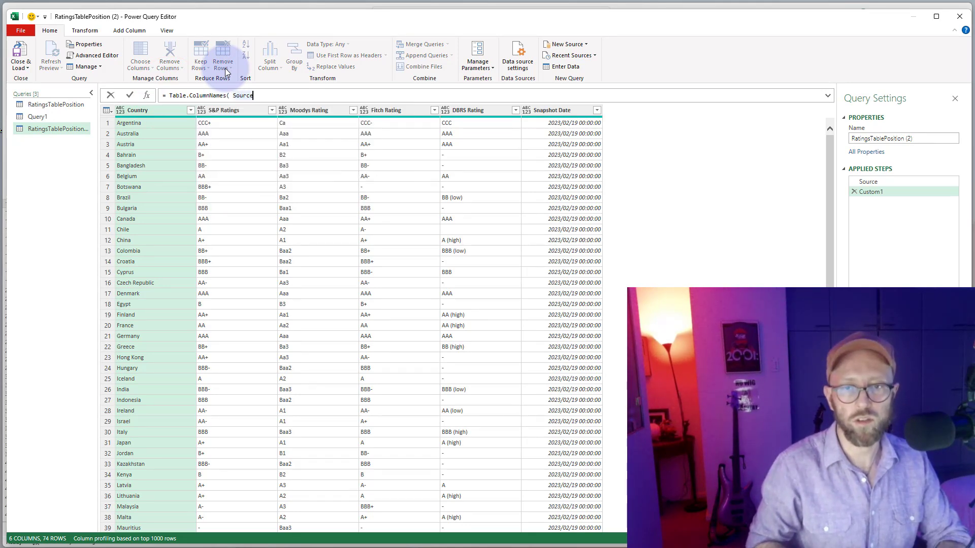
{"action": "type", "text": ")"}
{"action": "key", "text": "Return"}
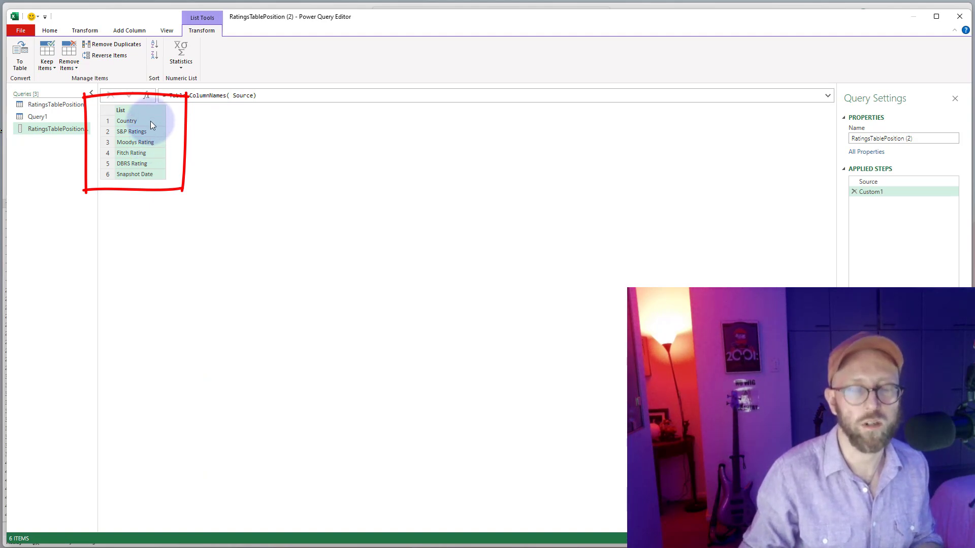
{"action": "left_click_drag", "start_coordinate": [152, 121], "coordinate": [156, 172]}
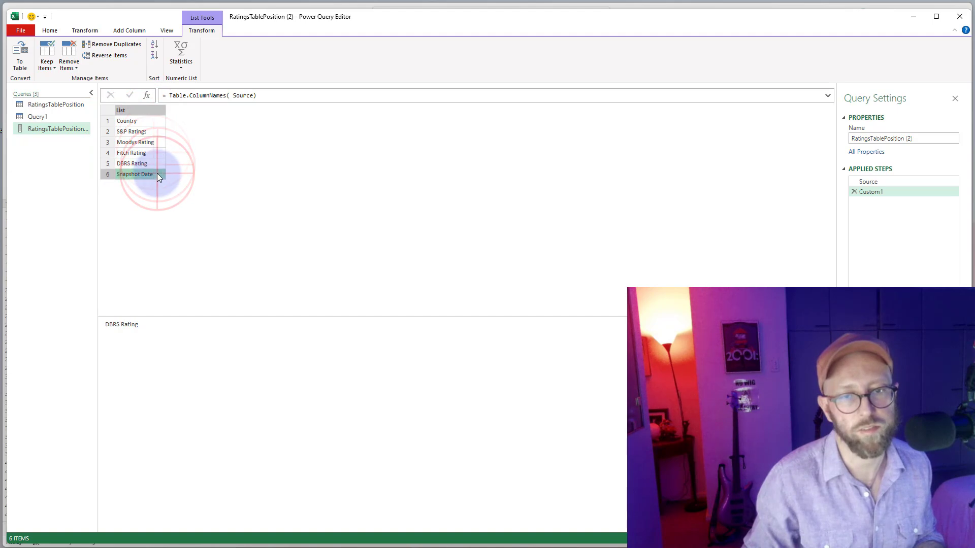
{"action": "left_click", "coordinate": [151, 132]}
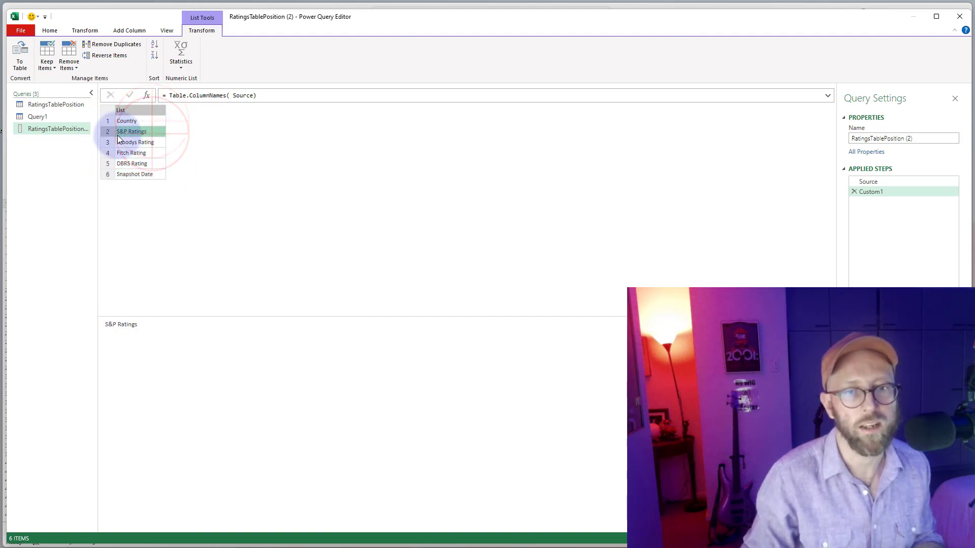
In RatingsTablePosition's filter formula, replace the hardcoded "S&P Ratings" with Table.ColumnNames(Source){1} and apply it.
{"action": "left_click", "coordinate": [24, 105]}
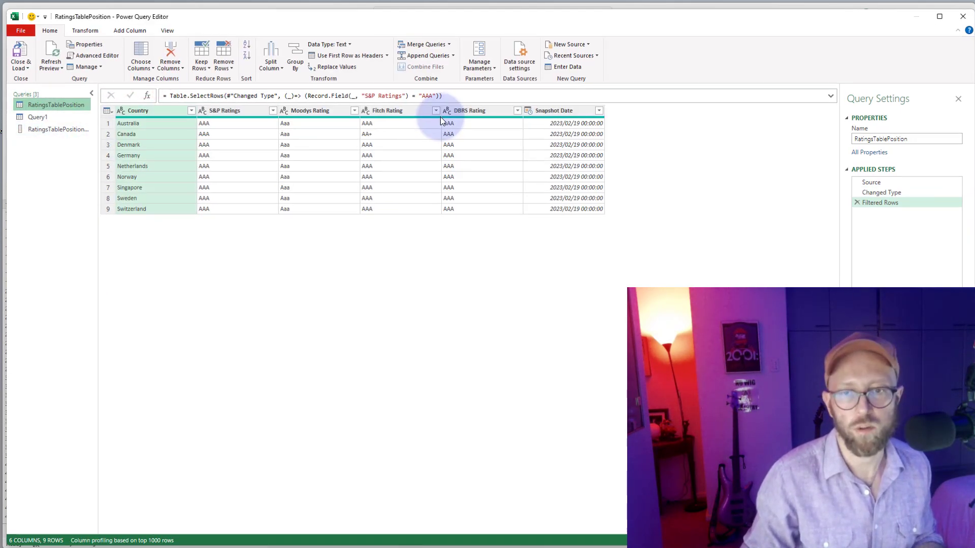
{"action": "left_click_drag", "start_coordinate": [503, 133], "coordinate": [562, 133]}
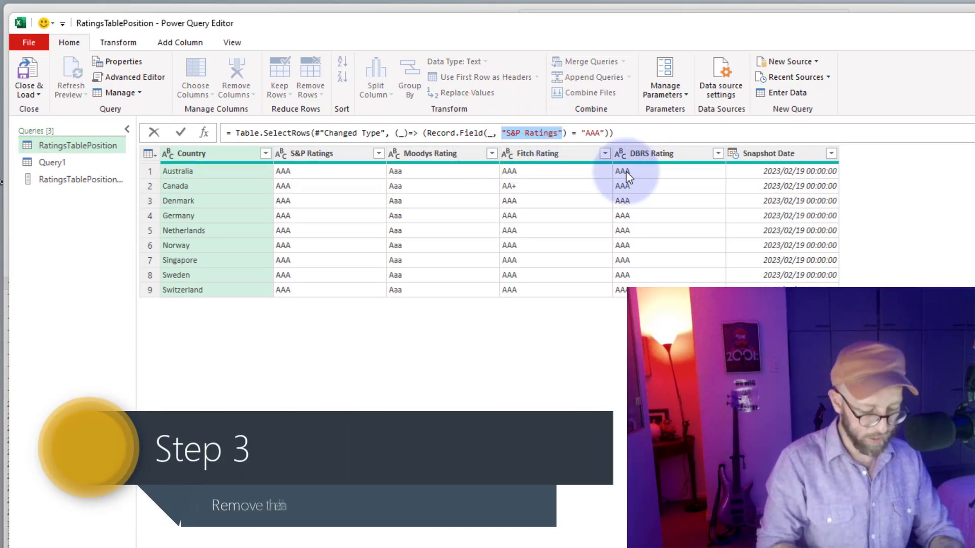
{"action": "type", "text": "Table.C"}
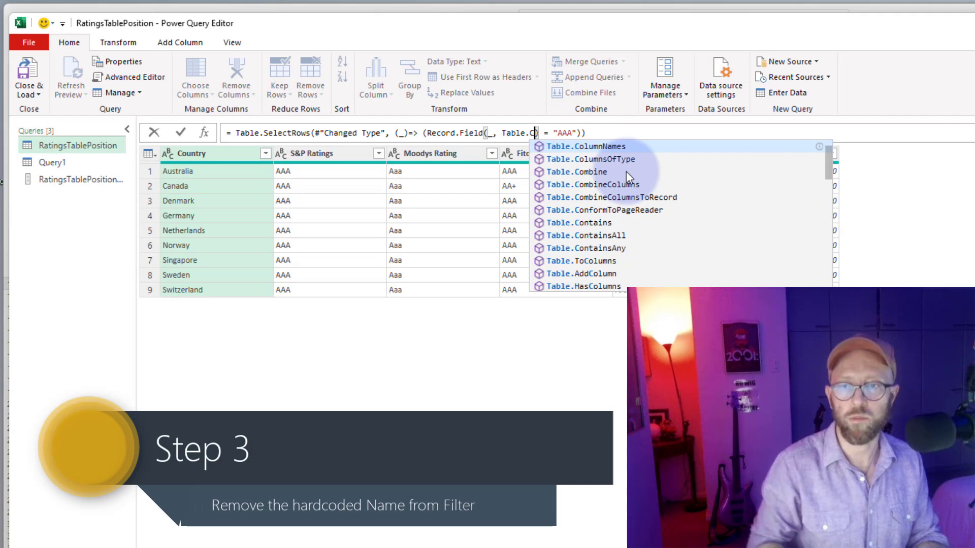
{"action": "key", "text": "Tab"}
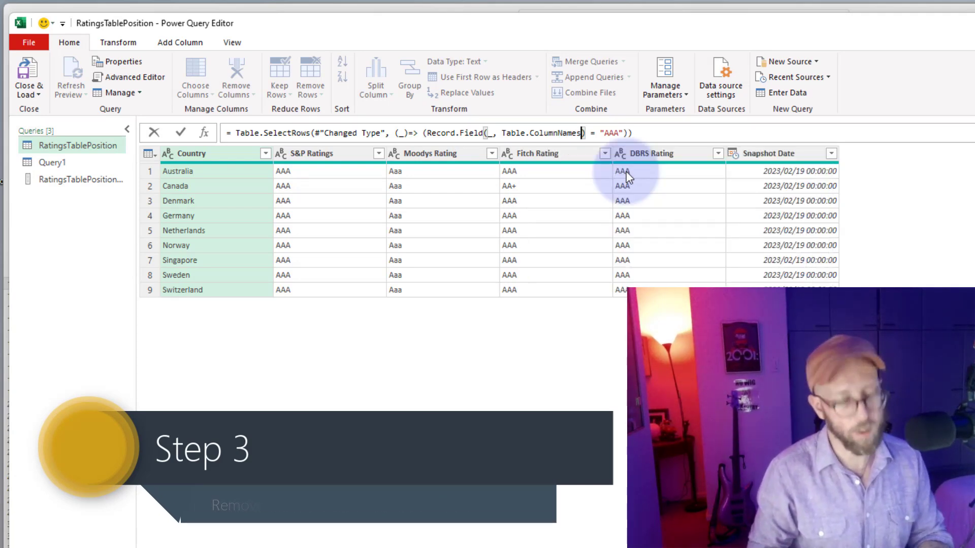
{"action": "type", "text": "(Source"}
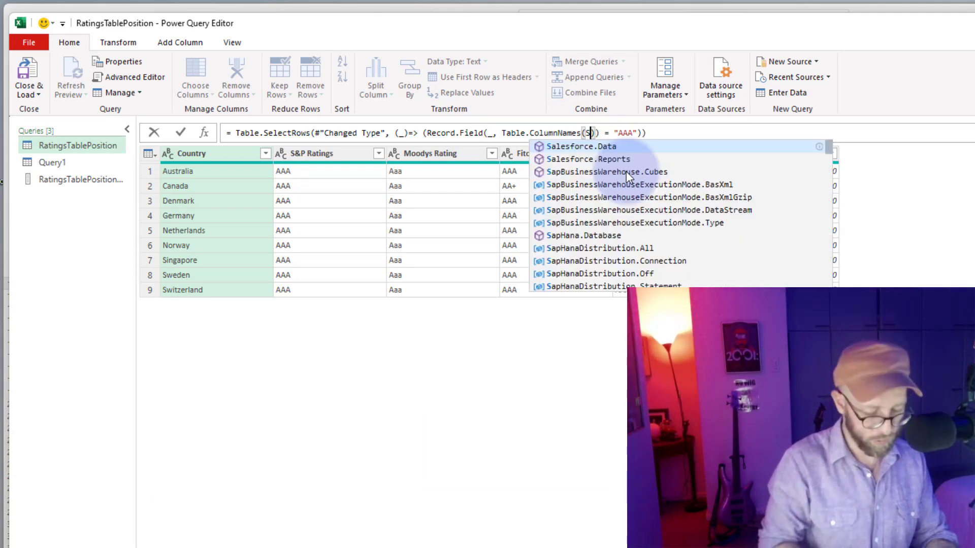
{"action": "type", "text": ")"}
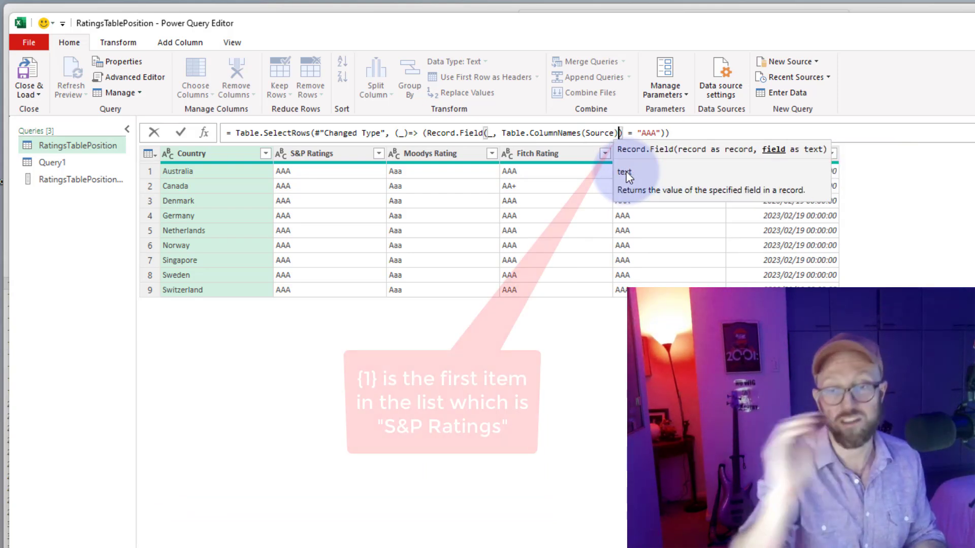
{"action": "type", "text": "{1}"}
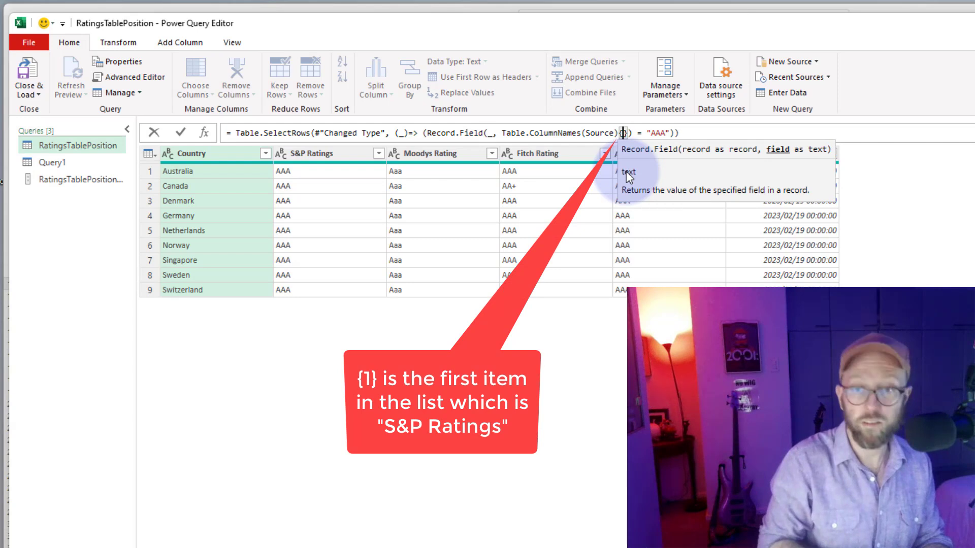
{"action": "type", "text": ")"}
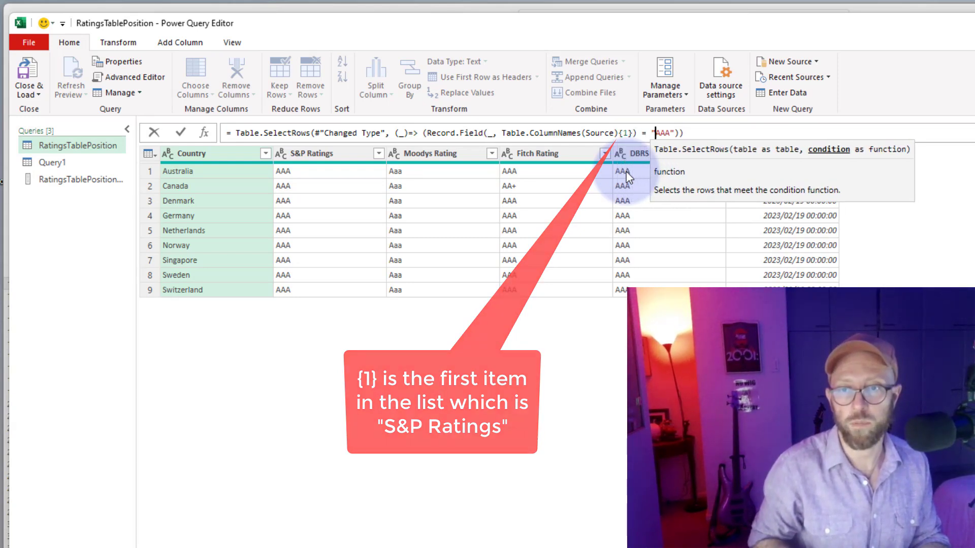
{"action": "key", "text": "Return"}
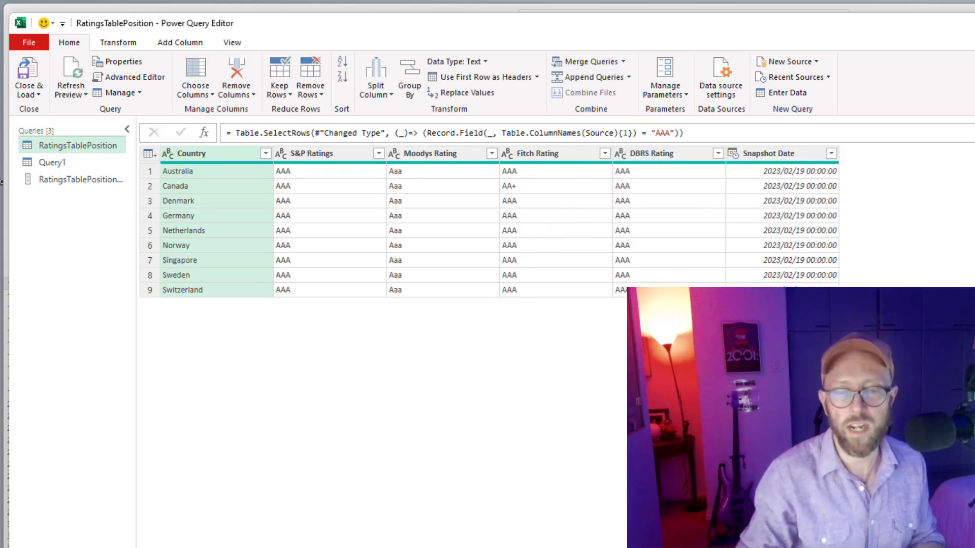
Delete the RatingsTablePosition (2) query, then close the Power Query Editor and load the results to the workbook.
{"action": "left_click", "coordinate": [62, 178]}
{"action": "right_click", "coordinate": [66, 179]}
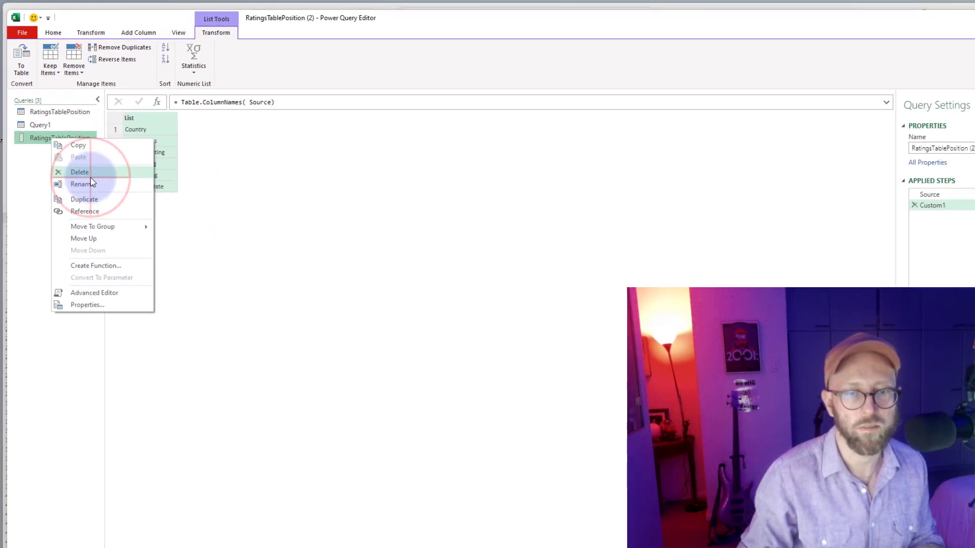
{"action": "left_click", "coordinate": [89, 173]}
{"action": "left_click", "coordinate": [20, 52]}
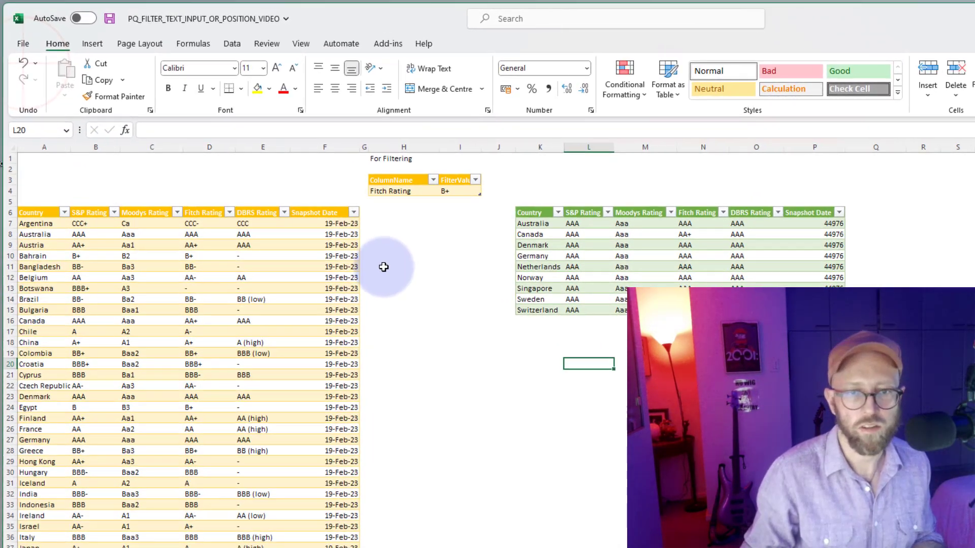
Shorten the source table's S&P Rating header to S&P, then refresh the filtered output table and check its matching column.
{"action": "left_click", "coordinate": [90, 214]}
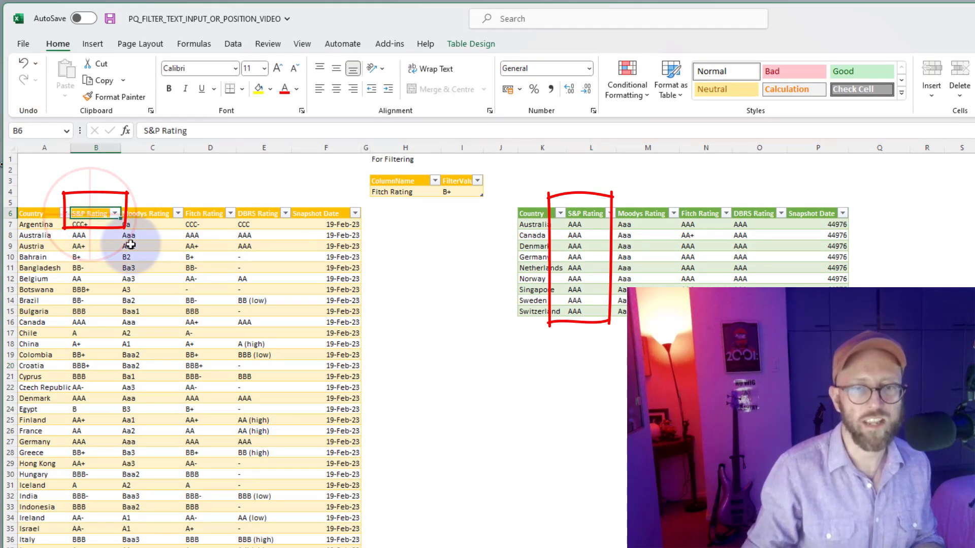
{"action": "left_click_drag", "start_coordinate": [187, 130], "coordinate": [161, 126]}
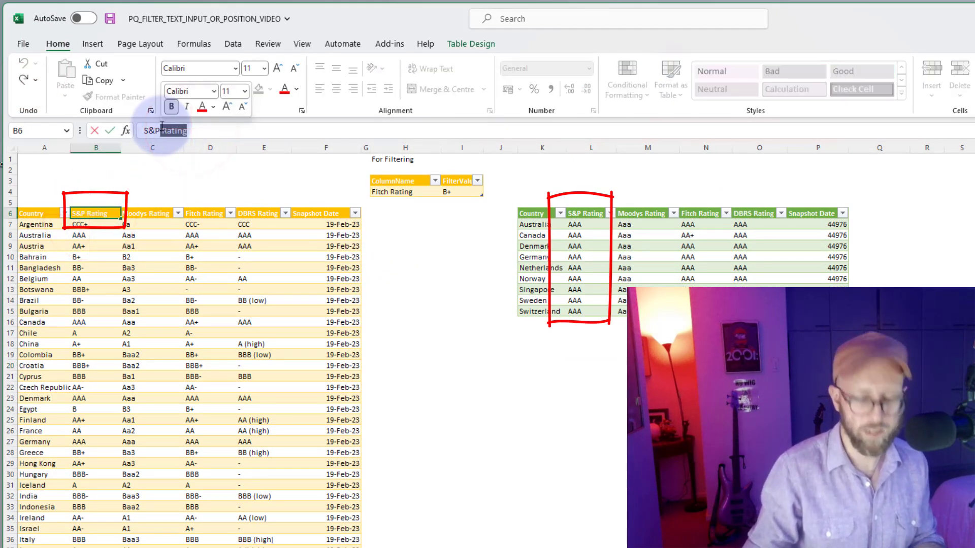
{"action": "key", "text": "BackSpace"}
{"action": "left_click", "coordinate": [218, 346]}
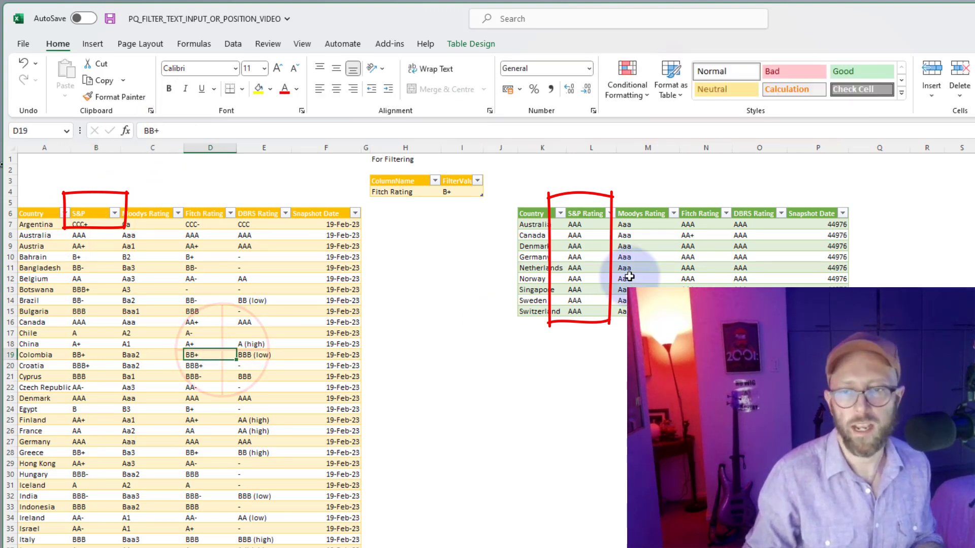
{"action": "right_click", "coordinate": [643, 262]}
{"action": "left_click", "coordinate": [671, 371]}
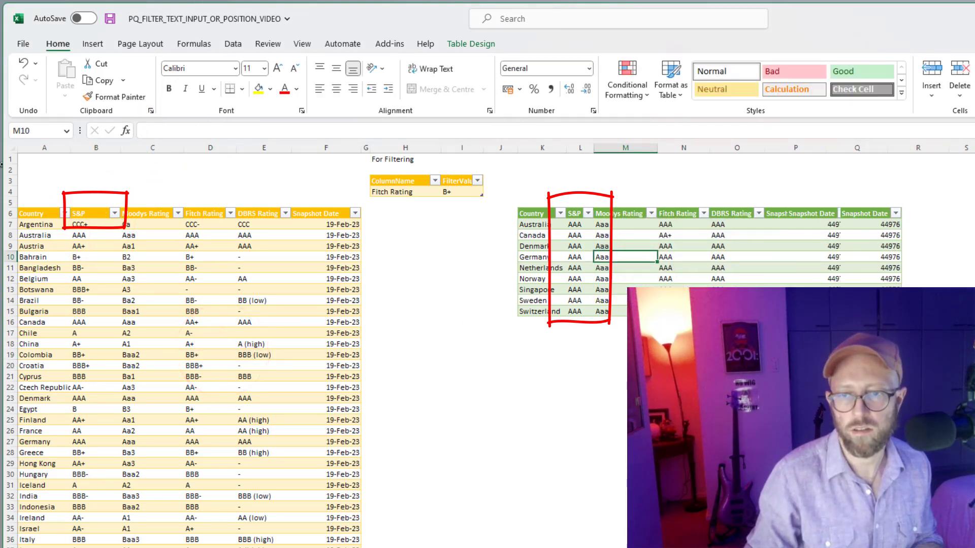
{"action": "left_click_drag", "start_coordinate": [574, 213], "coordinate": [576, 309]}
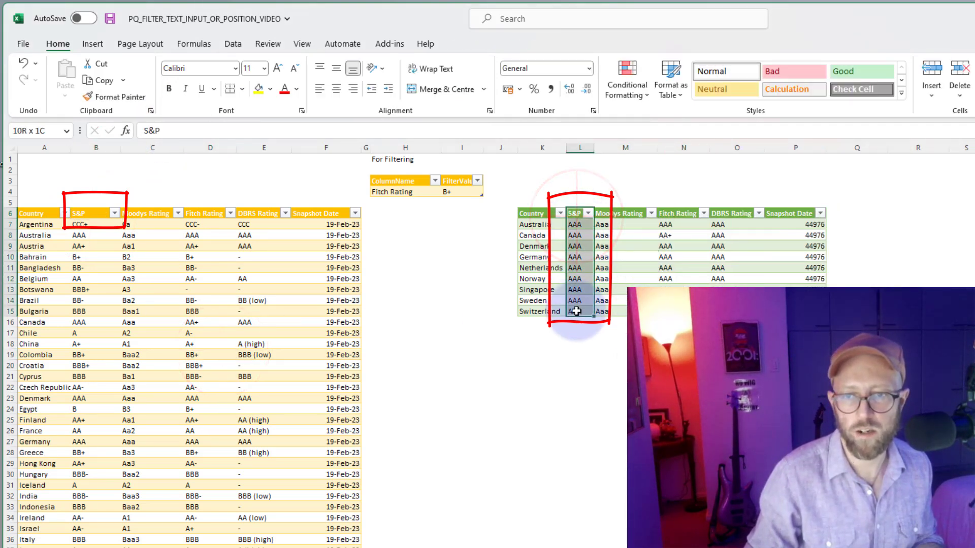
{"action": "left_click", "coordinate": [580, 376]}
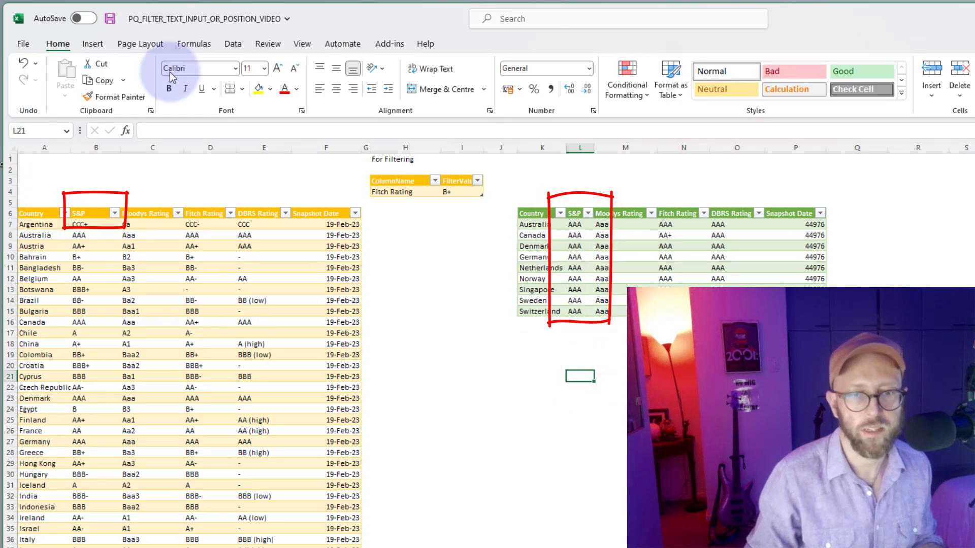
Change the source table's second column header to "S&P RAT" and refresh the filtered output table.
{"action": "left_click", "coordinate": [89, 213]}
{"action": "left_click", "coordinate": [175, 133]}
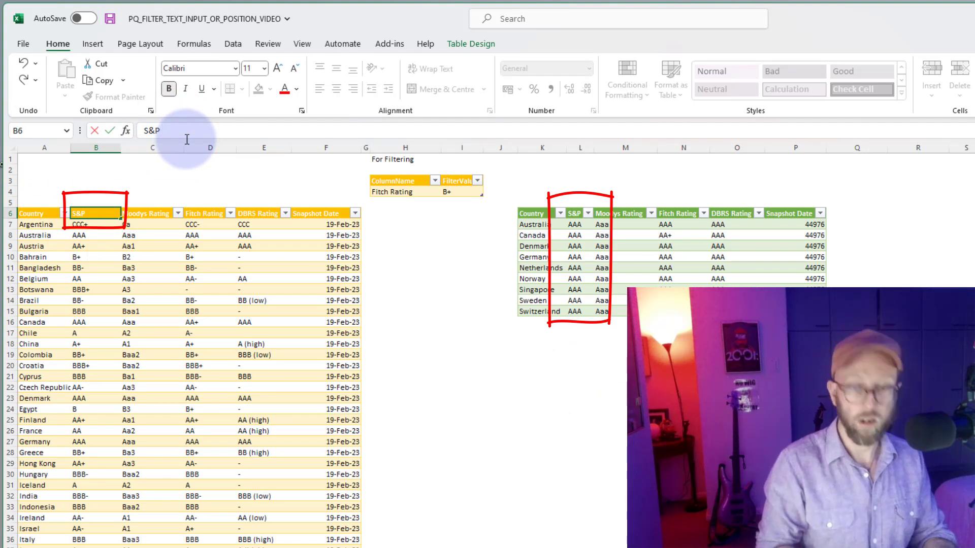
{"action": "key", "text": "Return"}
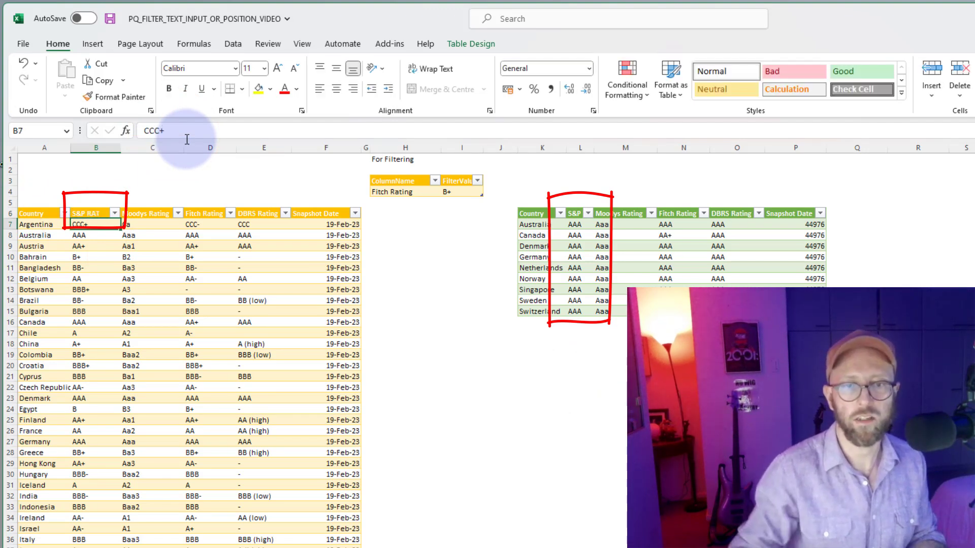
{"action": "right_click", "coordinate": [605, 257]}
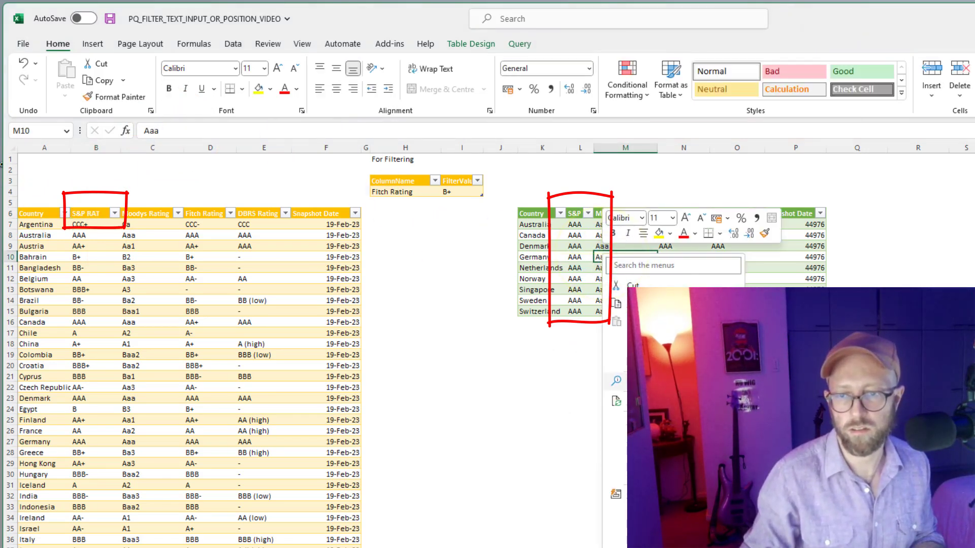
{"action": "left_click", "coordinate": [624, 401]}
{"action": "left_click_drag", "start_coordinate": [588, 224], "coordinate": [588, 311]}
{"action": "left_click", "coordinate": [96, 148]}
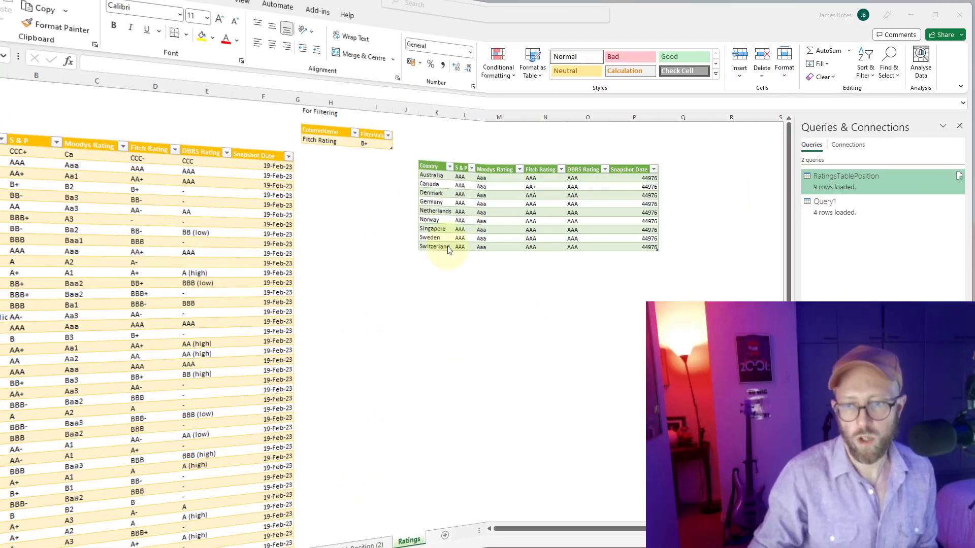
Examine the ColumnName and FilterValue entries in the For Filtering table alongside the filtered output table.
{"action": "left_click", "coordinate": [361, 272]}
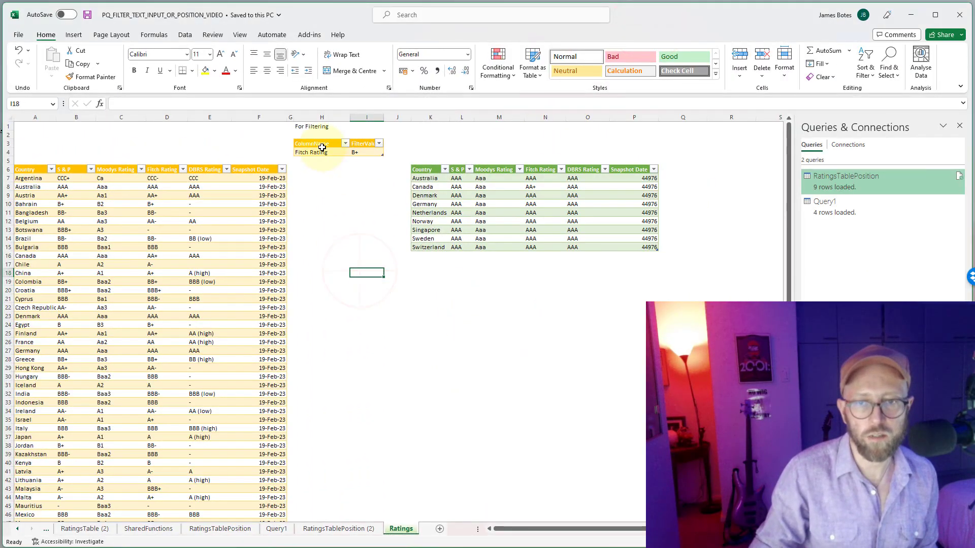
{"action": "left_click_drag", "start_coordinate": [322, 147], "coordinate": [357, 150]}
{"action": "left_click", "coordinate": [355, 212]}
{"action": "left_click", "coordinate": [349, 192]}
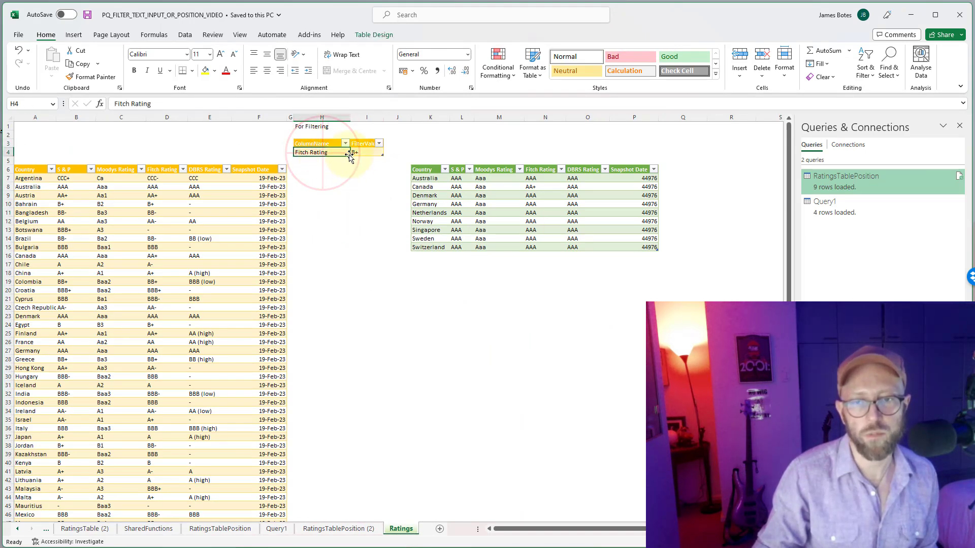
{"action": "left_click", "coordinate": [367, 151]}
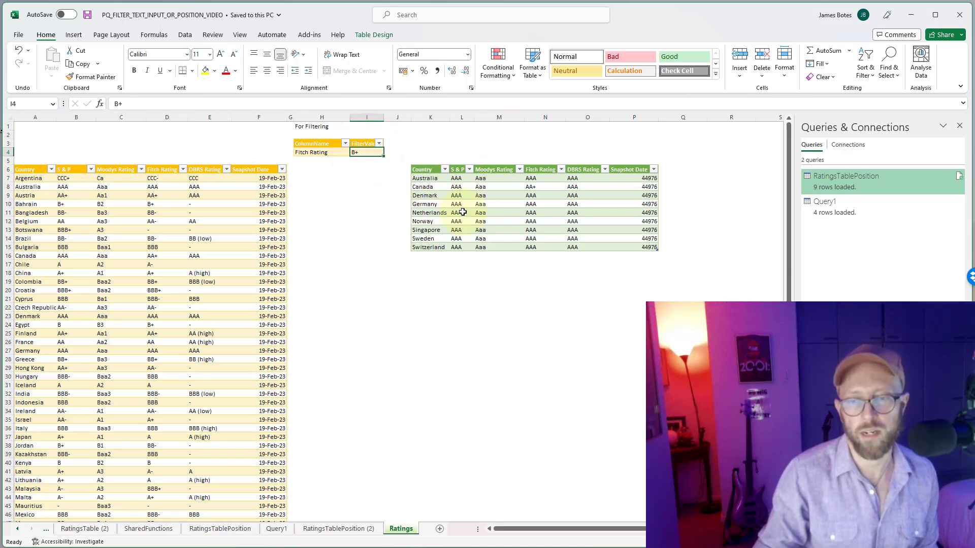
{"action": "left_click", "coordinate": [506, 231]}
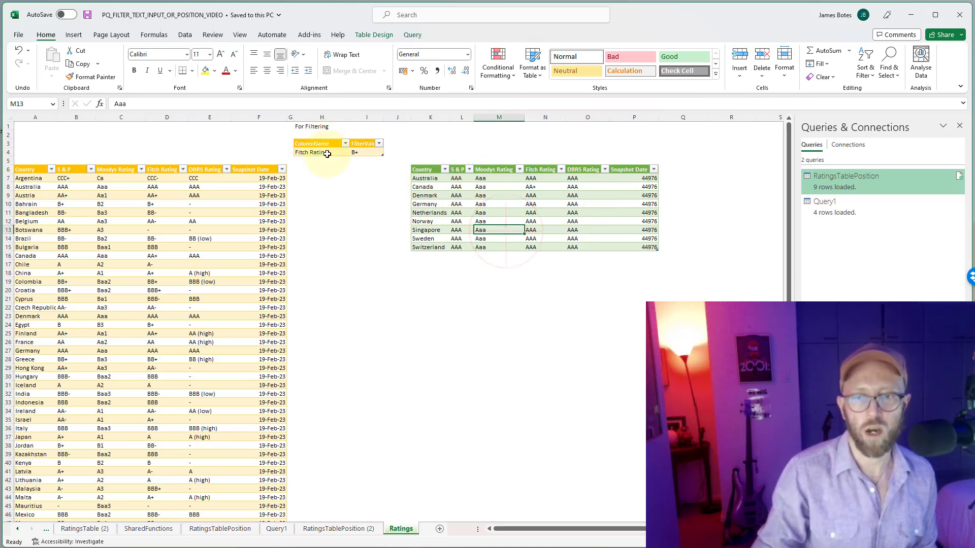
{"action": "left_click", "coordinate": [324, 153]}
{"action": "right_click", "coordinate": [322, 153]}
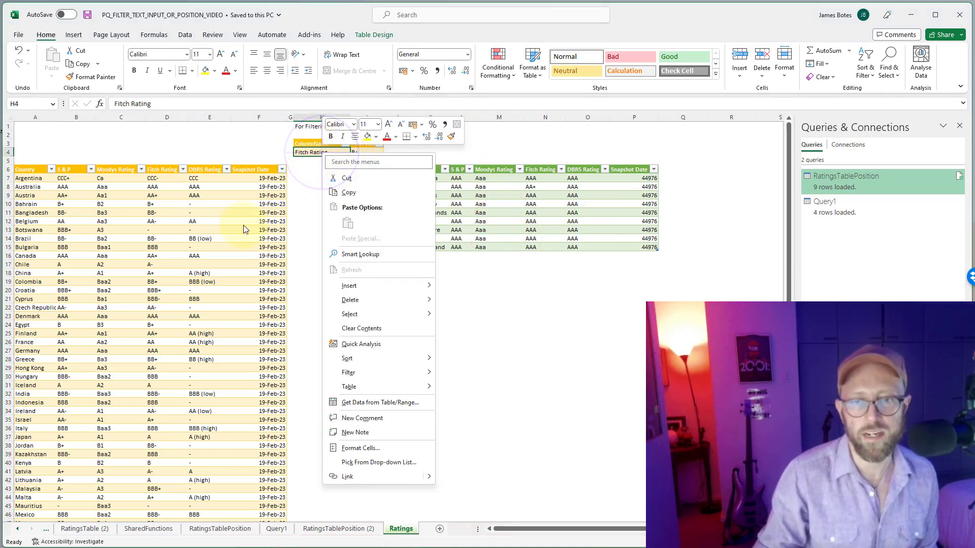
{"action": "left_click", "coordinate": [306, 202]}
Bring the For Filtering table into Power Query and drill down to its ColumnName value as the query ParameterTableName.
{"action": "left_click", "coordinate": [367, 150]}
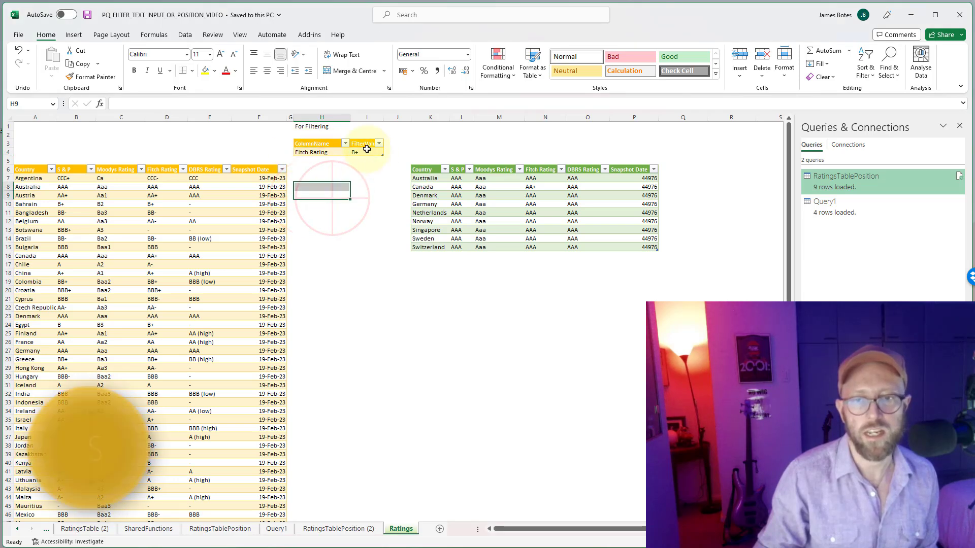
{"action": "left_click", "coordinate": [190, 33]}
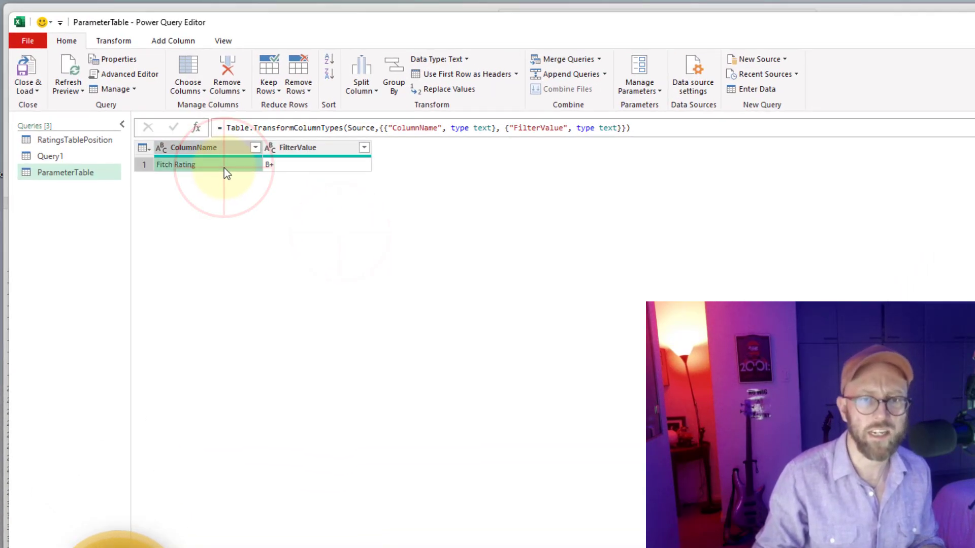
{"action": "right_click", "coordinate": [222, 165]}
{"action": "left_click", "coordinate": [252, 224]}
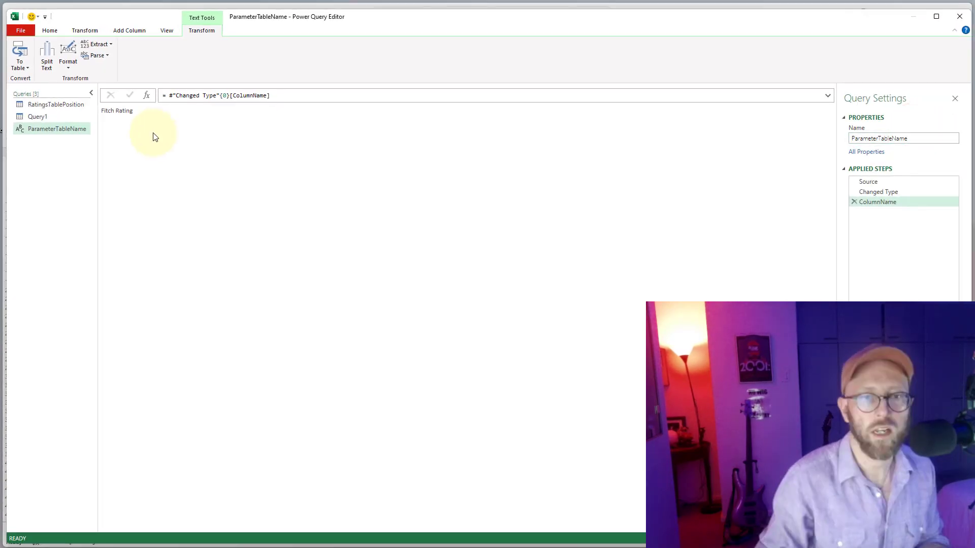
Duplicate the ParameterTableName query and, in the copy, replace the ColumnName step with a drill-down into the FilterValue cell.
{"action": "right_click", "coordinate": [86, 132]}
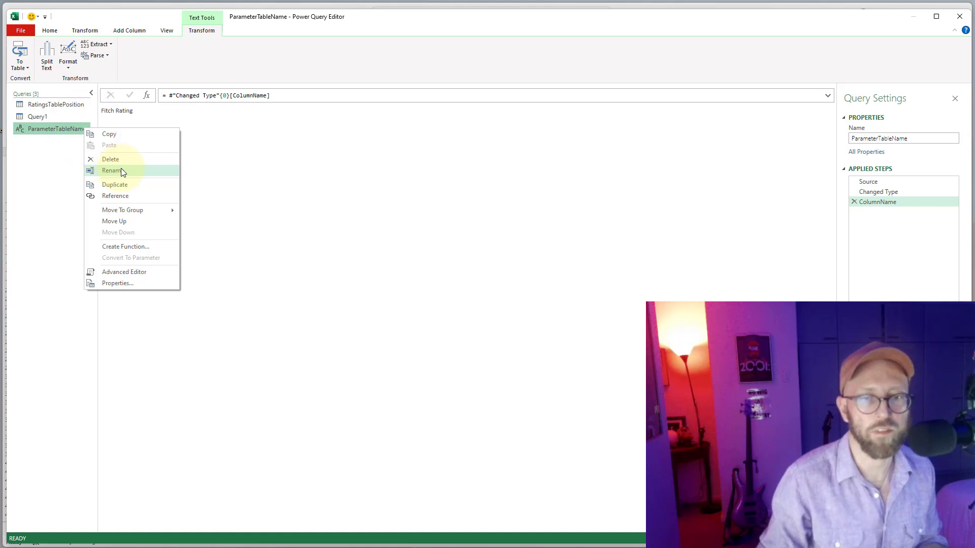
{"action": "left_click", "coordinate": [123, 182]}
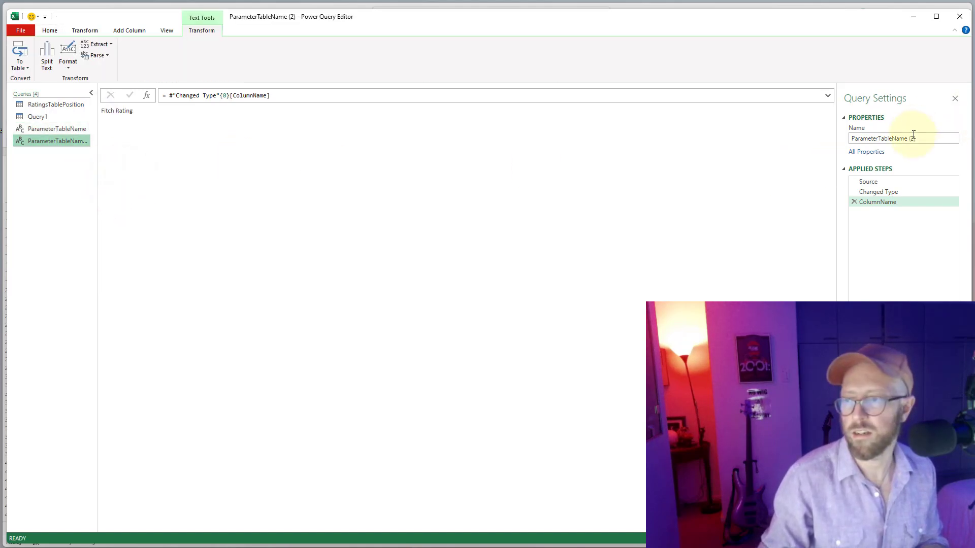
{"action": "left_click", "coordinate": [191, 119]}
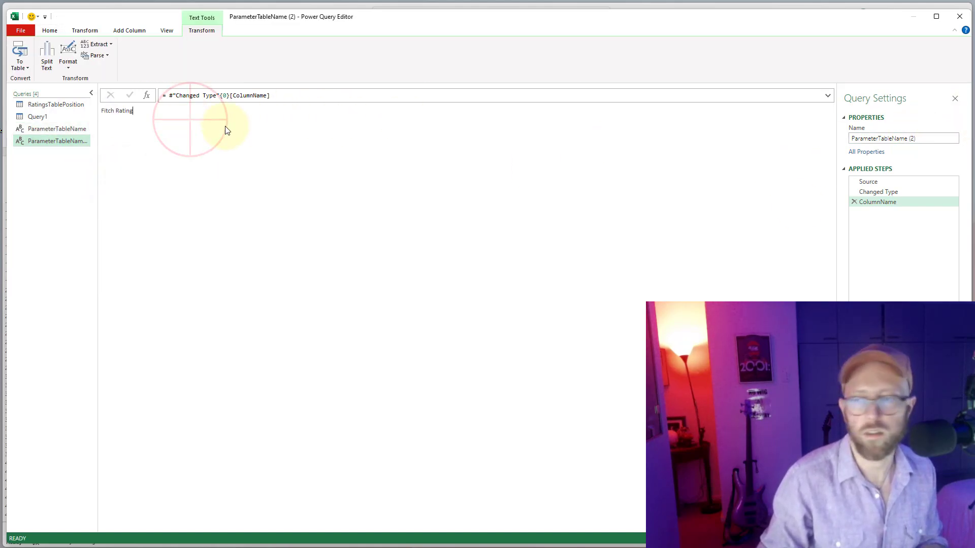
{"action": "left_click", "coordinate": [854, 202]}
{"action": "left_click", "coordinate": [298, 156]}
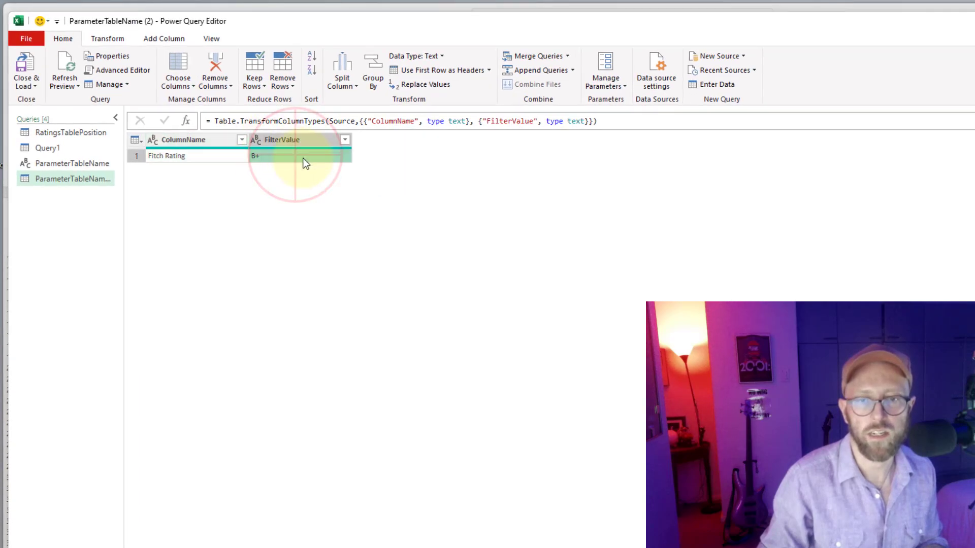
{"action": "right_click", "coordinate": [304, 159]}
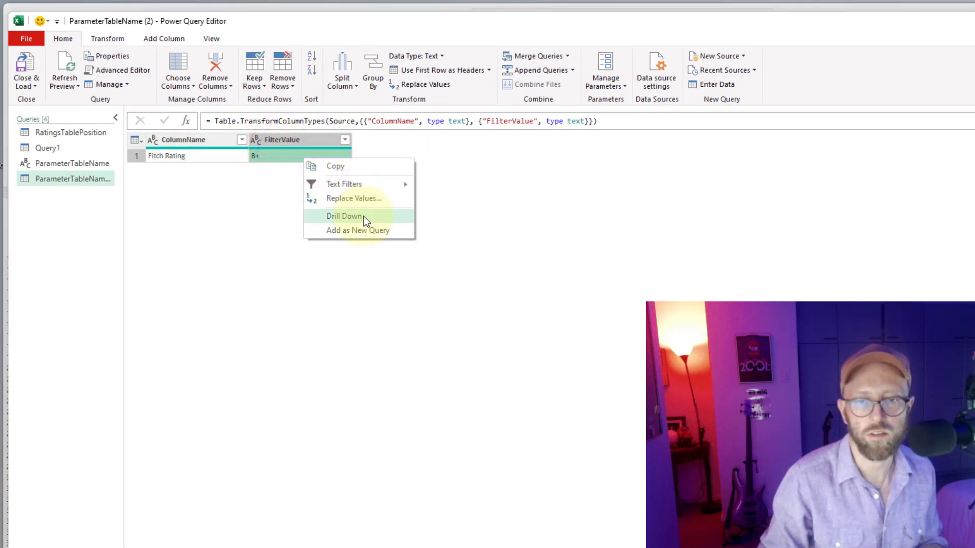
{"action": "left_click", "coordinate": [364, 216]}
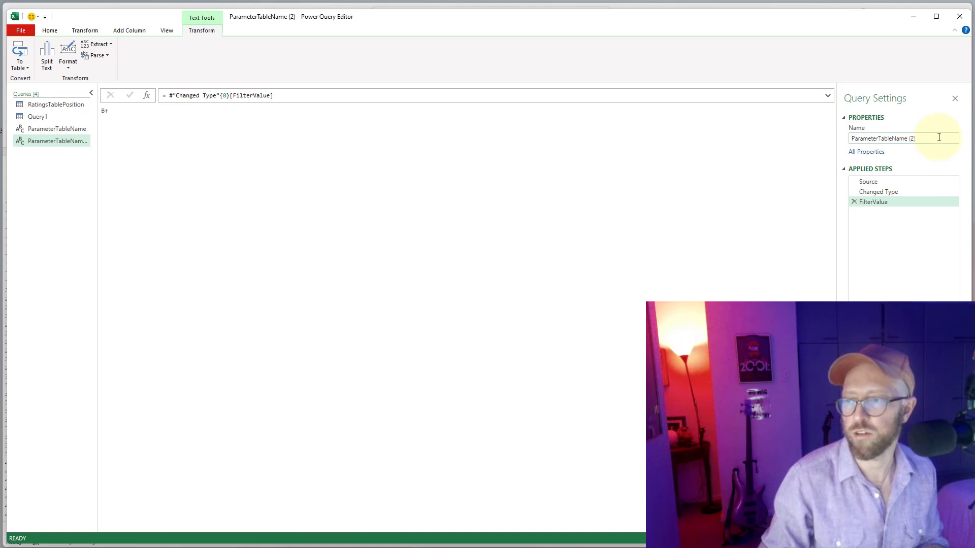
Rename the duplicated FilterValue drill-down query as ParameterTableValue.
{"action": "left_click", "coordinate": [941, 137]}
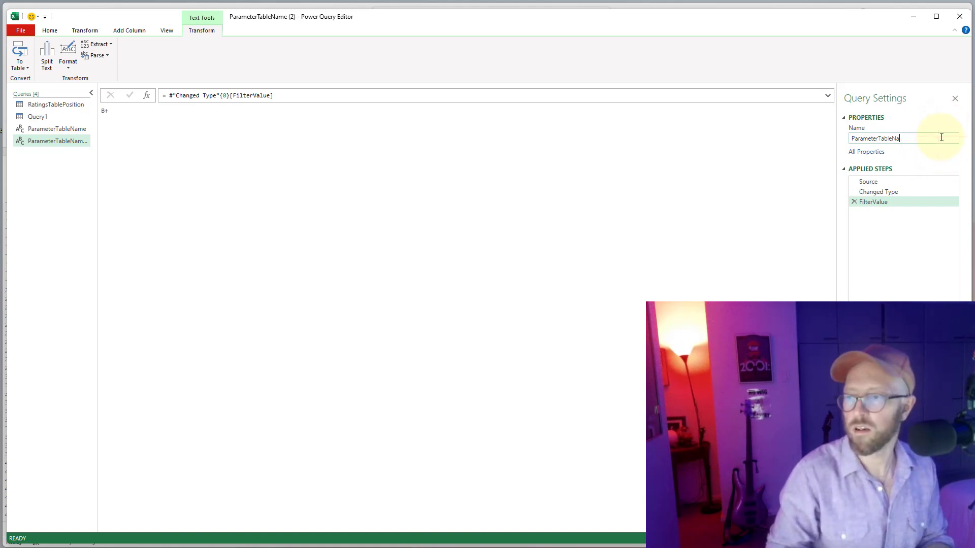
{"action": "type", "text": "Value"}
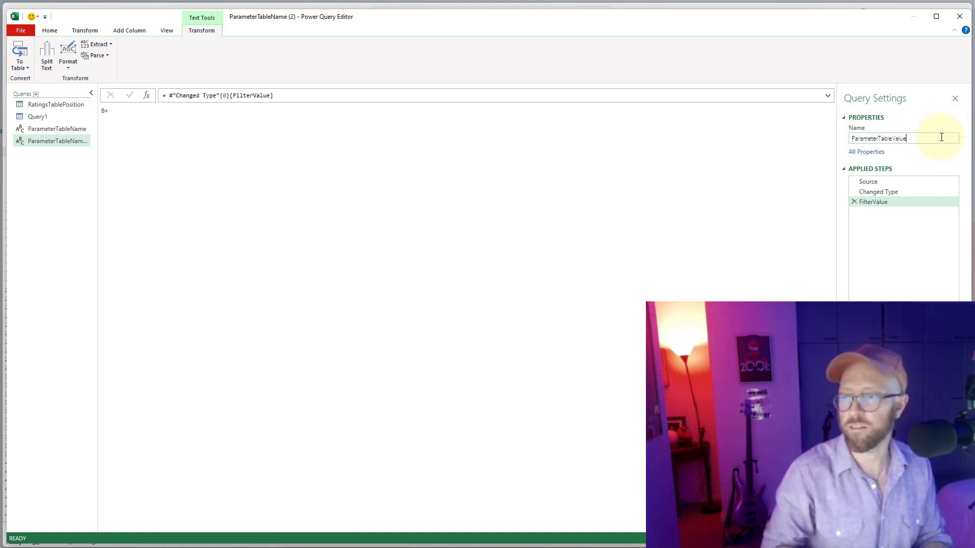
{"action": "key", "text": "Return"}
{"action": "left_click", "coordinate": [344, 213]}
Duplicate the RatingsTablePosition query and name the copy RatingsTableValueTable.
{"action": "left_click", "coordinate": [53, 129]}
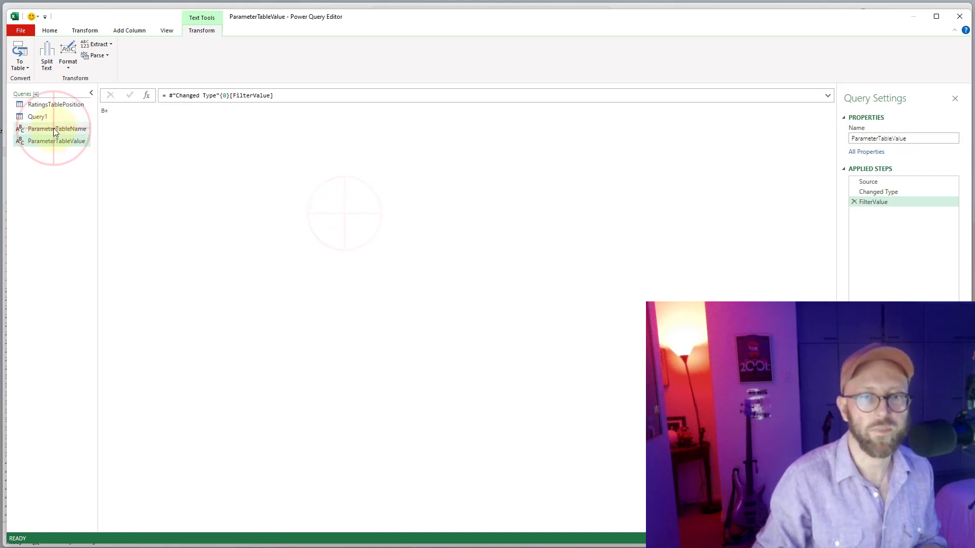
{"action": "left_click", "coordinate": [54, 104]}
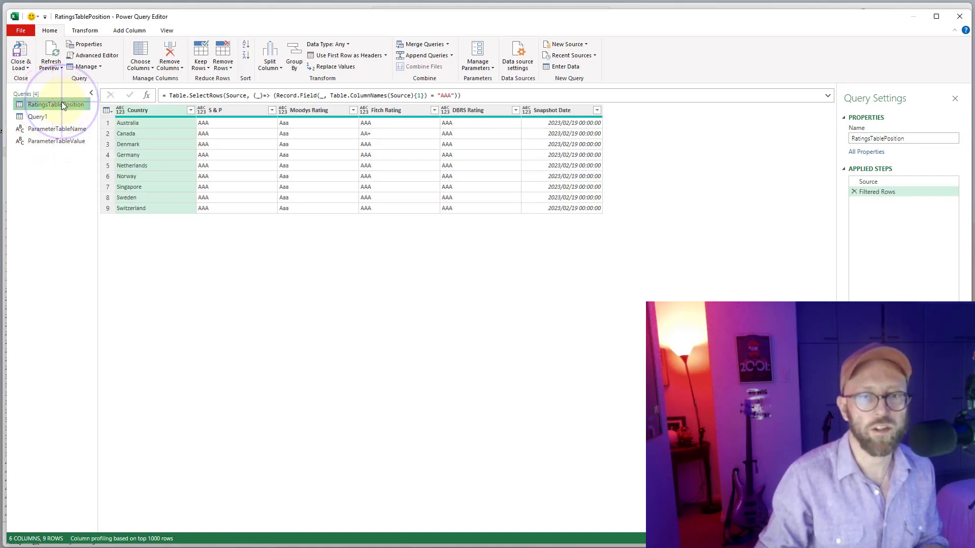
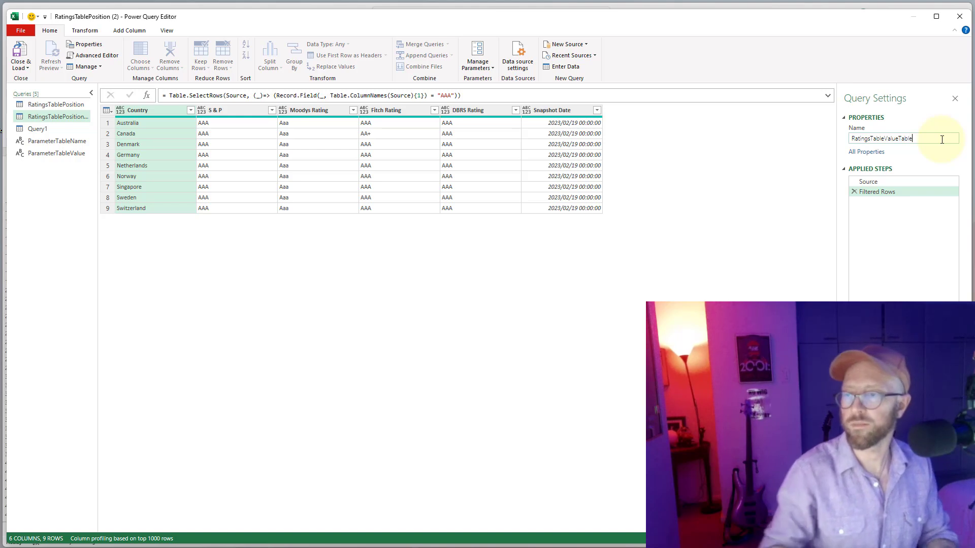
{"action": "left_click", "coordinate": [744, 232]}
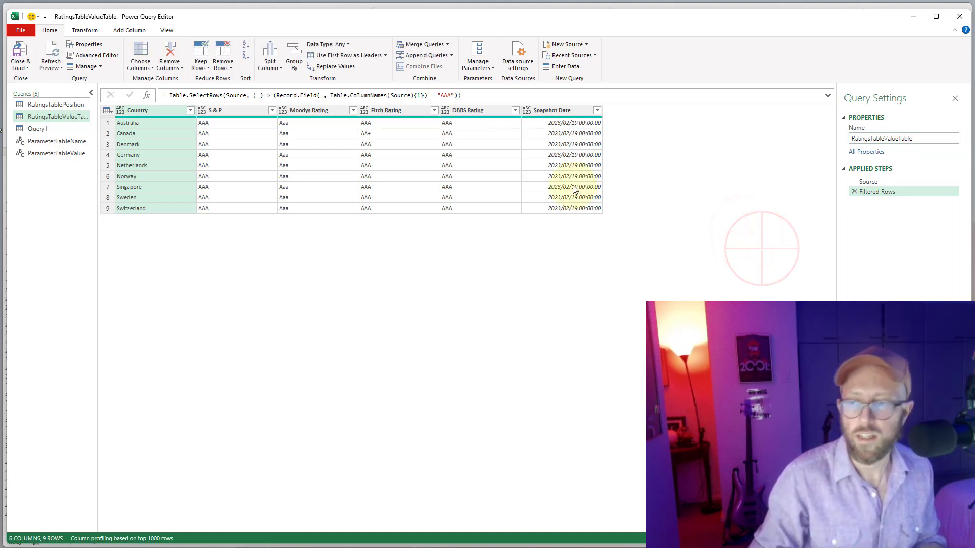
In the Filtered Rows formula of RatingsTableValueTable, replace Table.ColumnNames(Source){1} with ParameterTableName.
{"action": "left_click", "coordinate": [349, 97]}
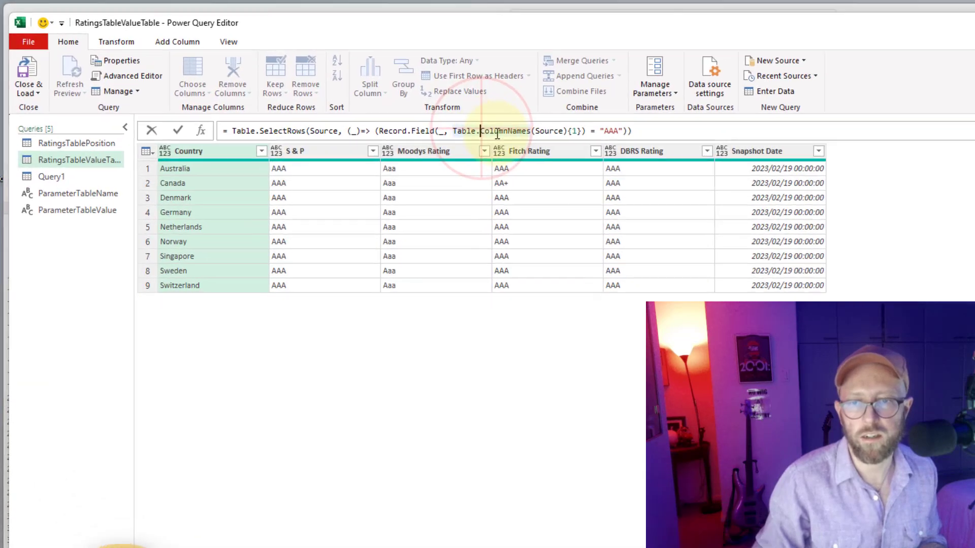
{"action": "left_click", "coordinate": [575, 131]}
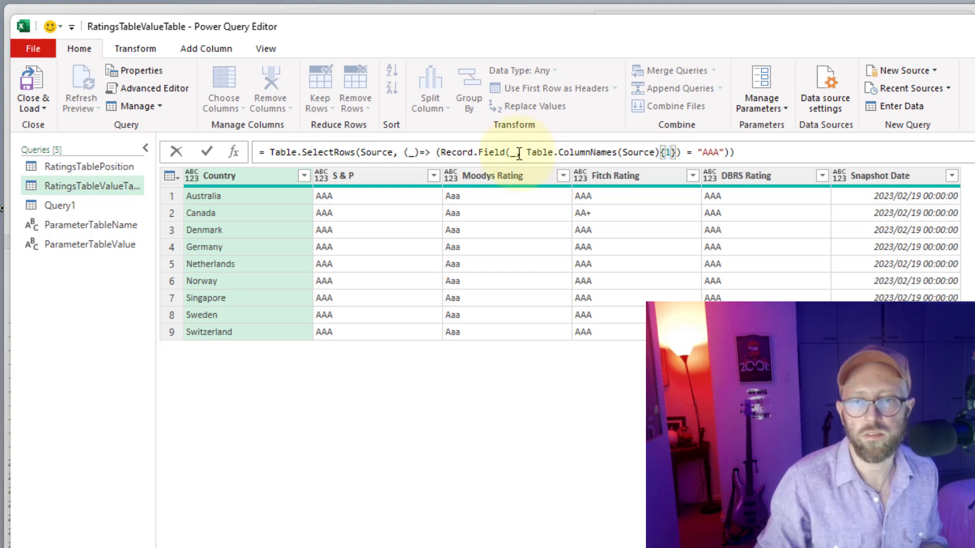
{"action": "left_click_drag", "start_coordinate": [526, 153], "coordinate": [676, 152]}
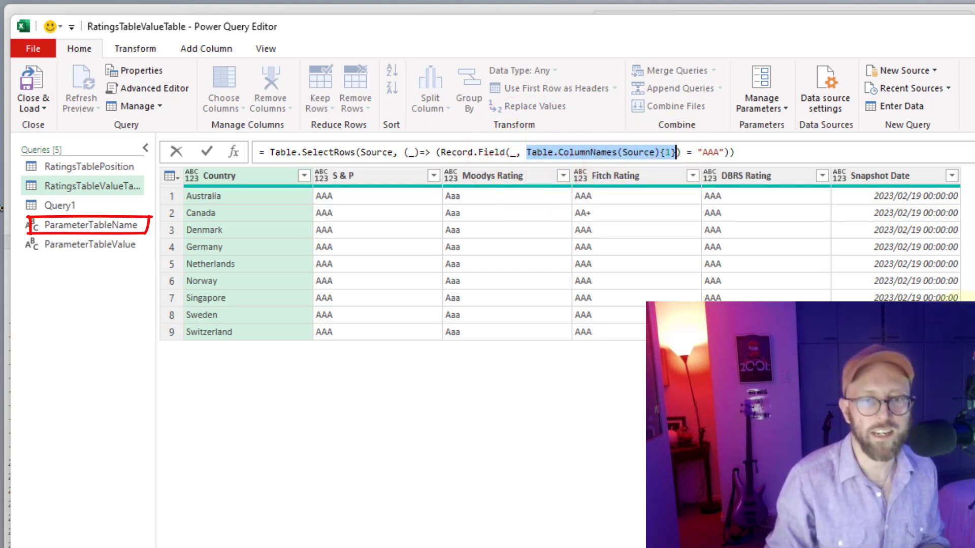
{"action": "type", "text": "ParameterTableName"}
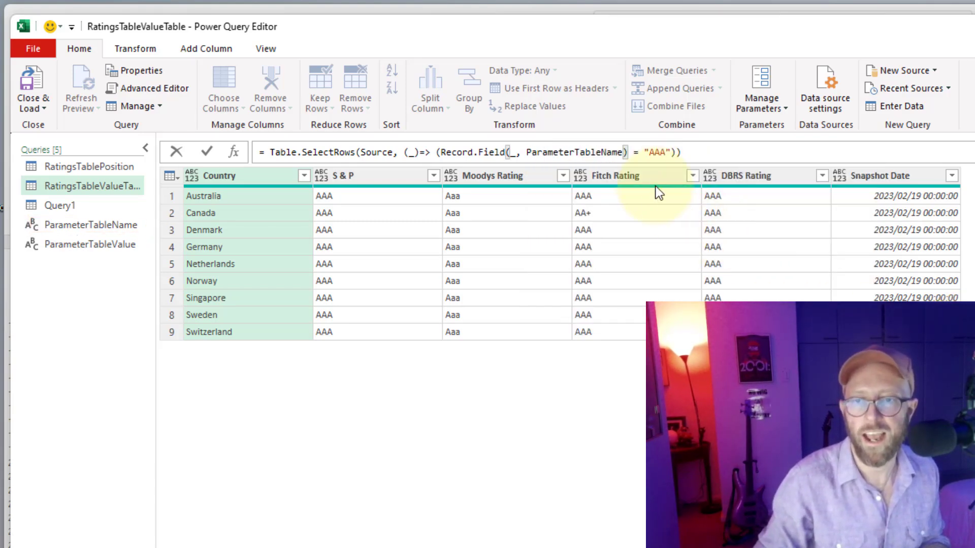
Replace the hard-coded "AAA" in the Filtered Rows formula with ParameterTableValue and apply the formula.
{"action": "left_click_drag", "start_coordinate": [645, 153], "coordinate": [666, 152]}
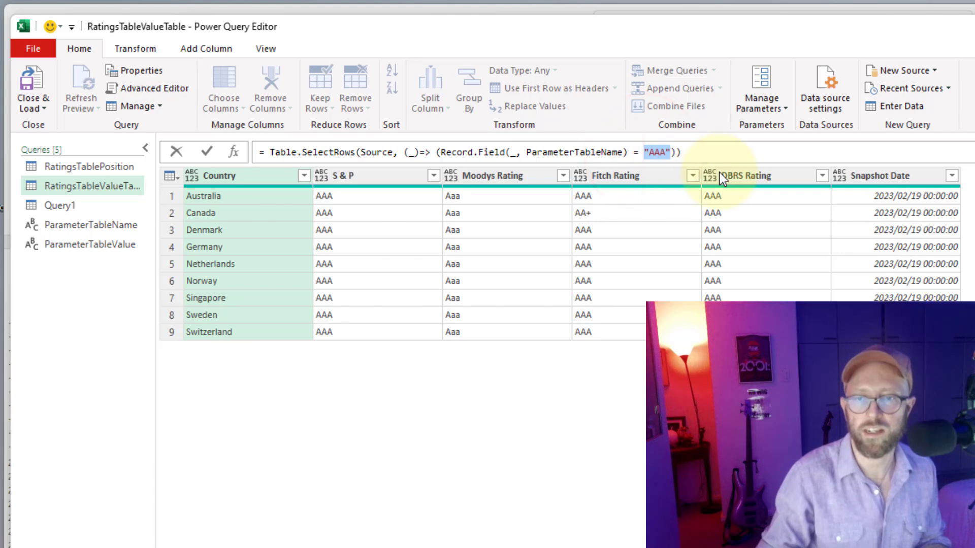
{"action": "type", "text": "Para"}
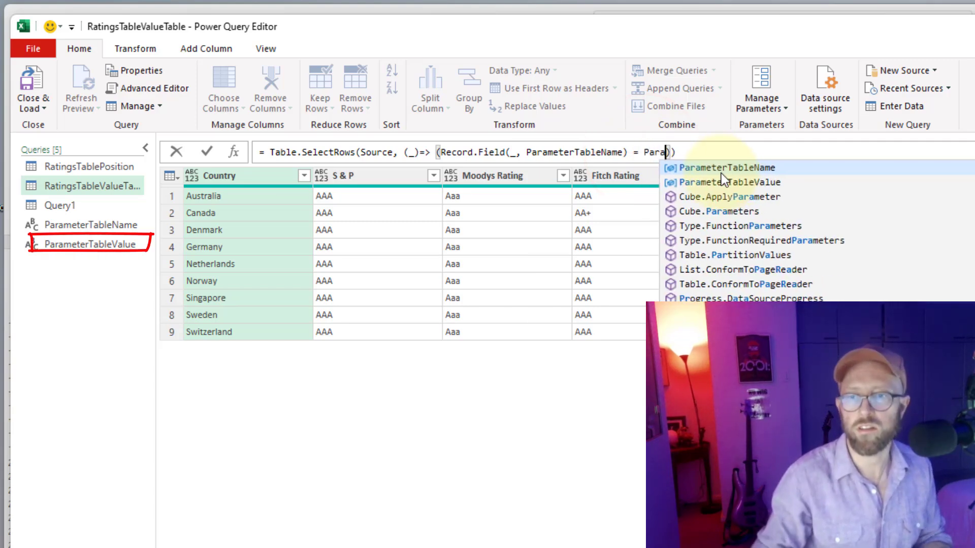
{"action": "left_click", "coordinate": [749, 182]}
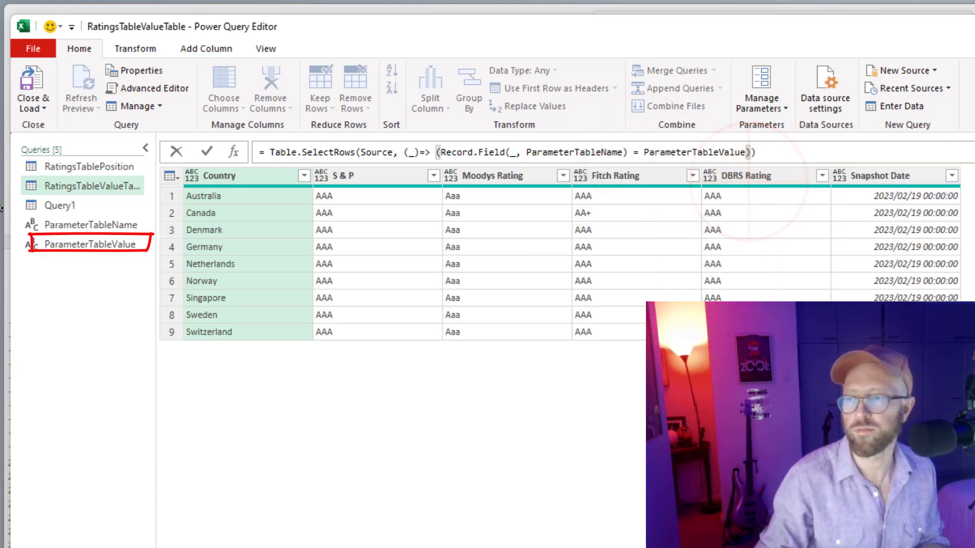
{"action": "key", "text": "Return"}
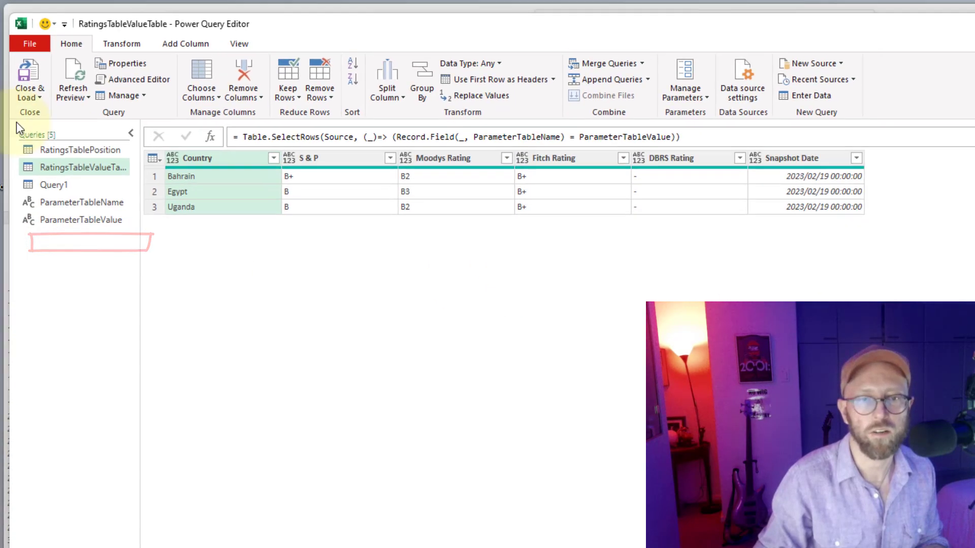
Close the query editor and load RatingsTableValueTable, with its output table below the existing filtered table on the Ratings sheet.
{"action": "left_click", "coordinate": [21, 53]}
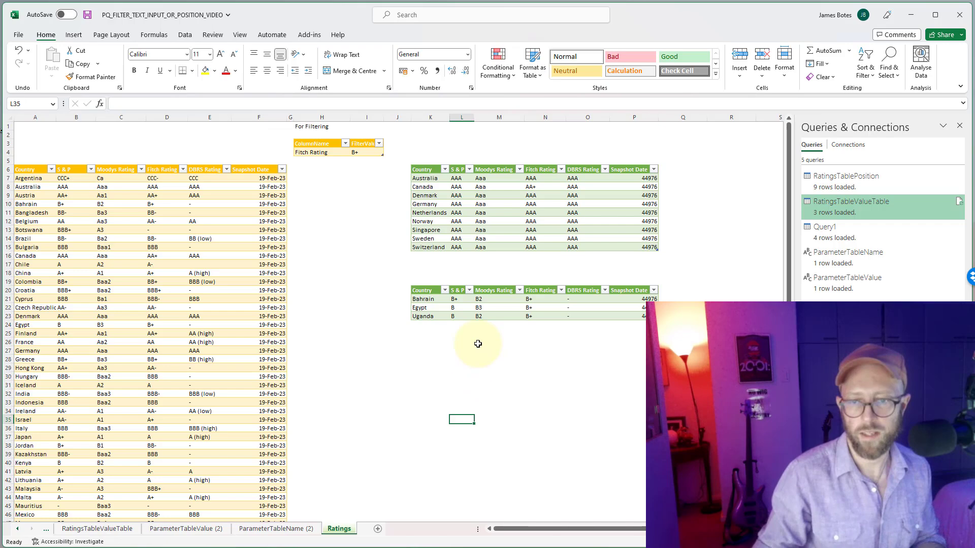
{"action": "left_click", "coordinate": [478, 344]}
{"action": "left_click", "coordinate": [466, 310]}
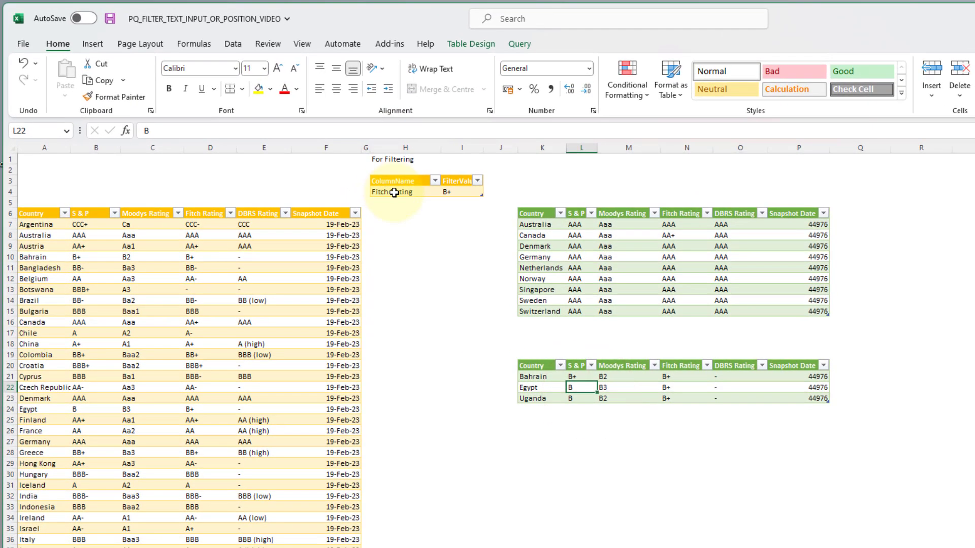
Copy the S & P header text from the source table into the ColumnName cell of the For Filtering table.
{"action": "left_click", "coordinate": [383, 187]}
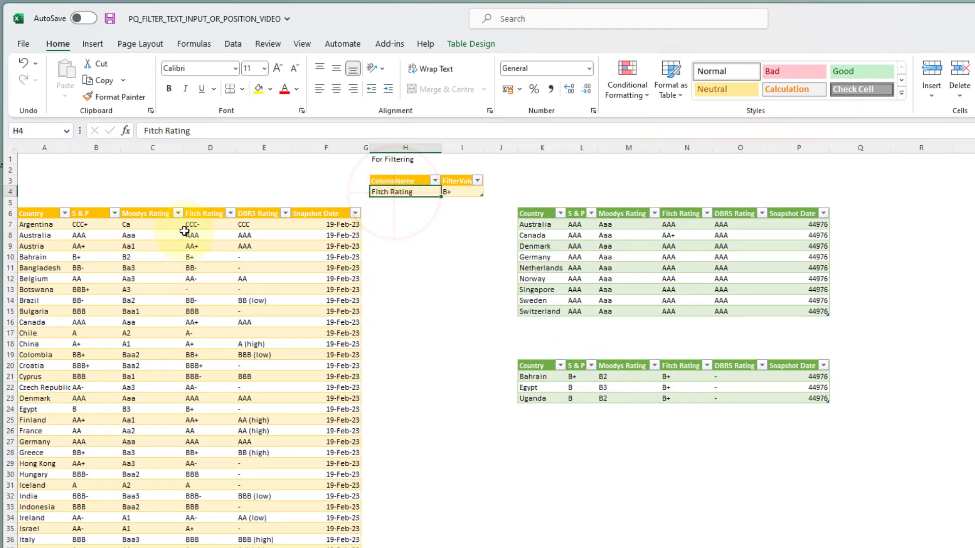
{"action": "left_click", "coordinate": [165, 216]}
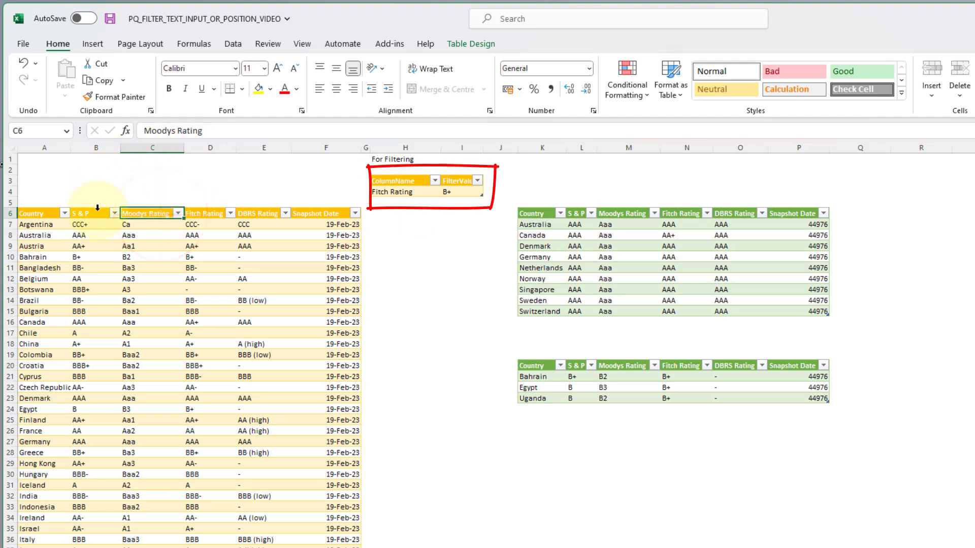
{"action": "left_click", "coordinate": [98, 211]}
{"action": "left_click", "coordinate": [98, 211]}
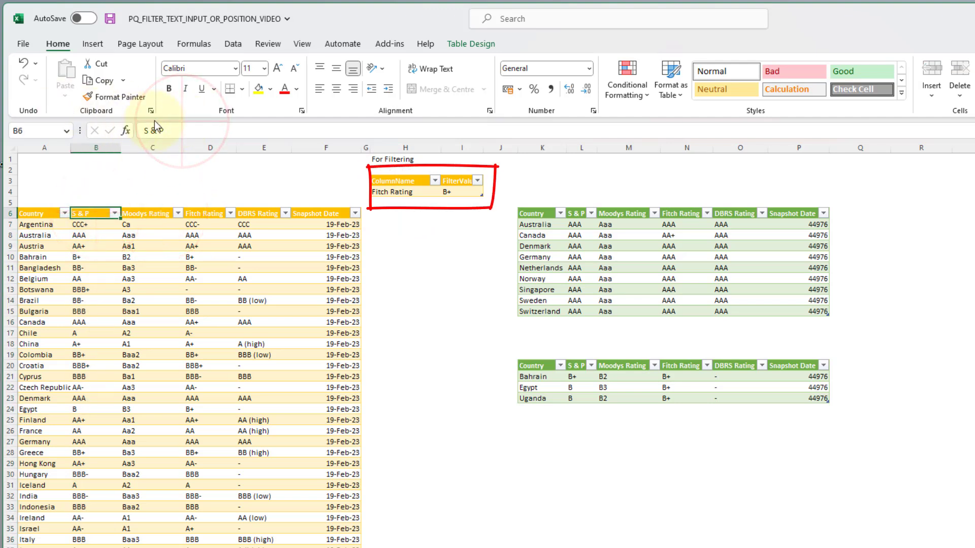
{"action": "left_click_drag", "start_coordinate": [163, 131], "coordinate": [142, 132]}
{"action": "key", "text": "ctrl+c"}
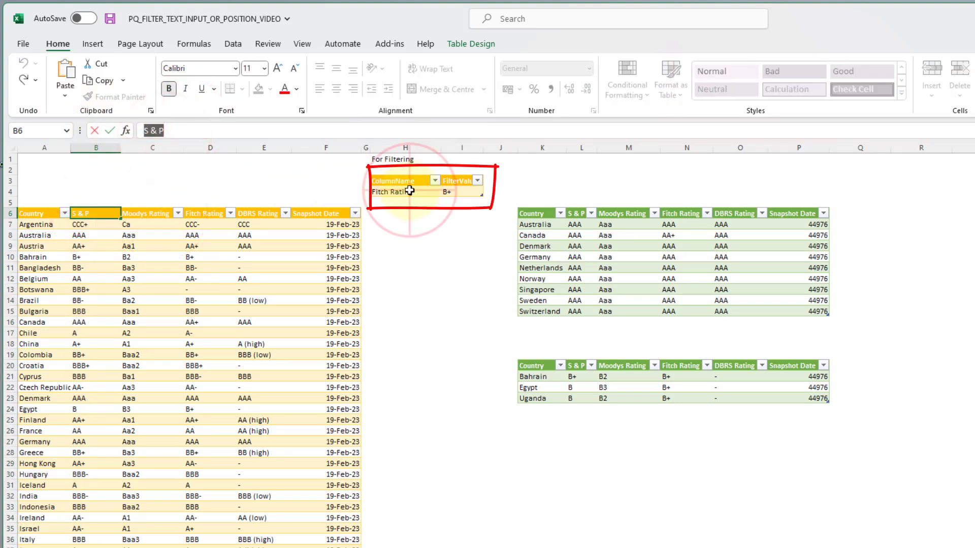
{"action": "left_click", "coordinate": [409, 191]}
{"action": "key", "text": "ctrl+v"}
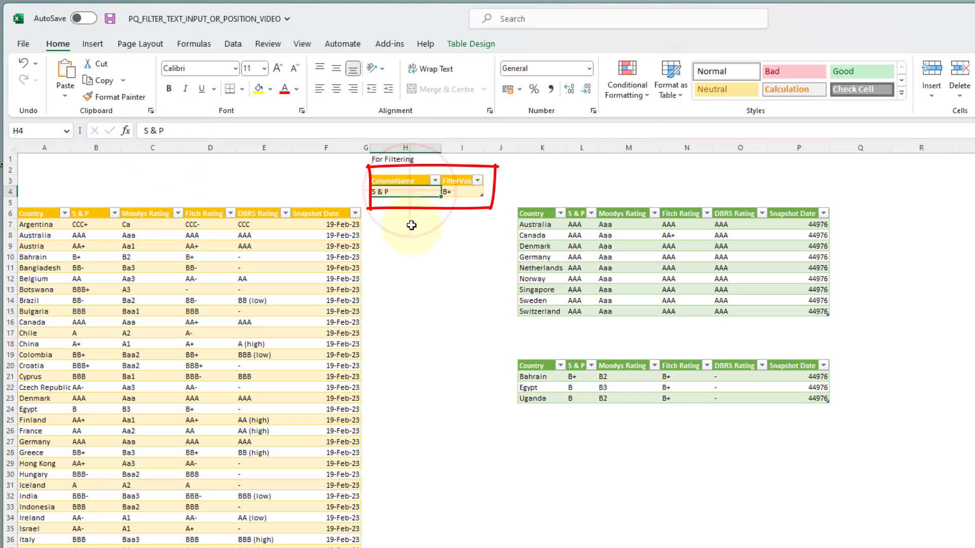
Set the FilterValue cell to AA+ and refresh the parameter-driven output table.
{"action": "left_click", "coordinate": [464, 194]}
{"action": "type", "text": "AA"}
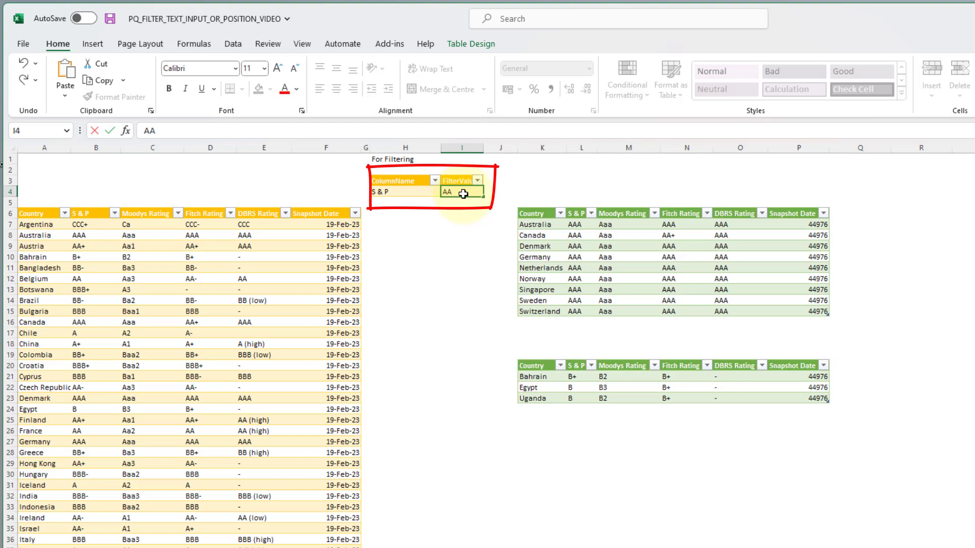
{"action": "key", "text": "Return"}
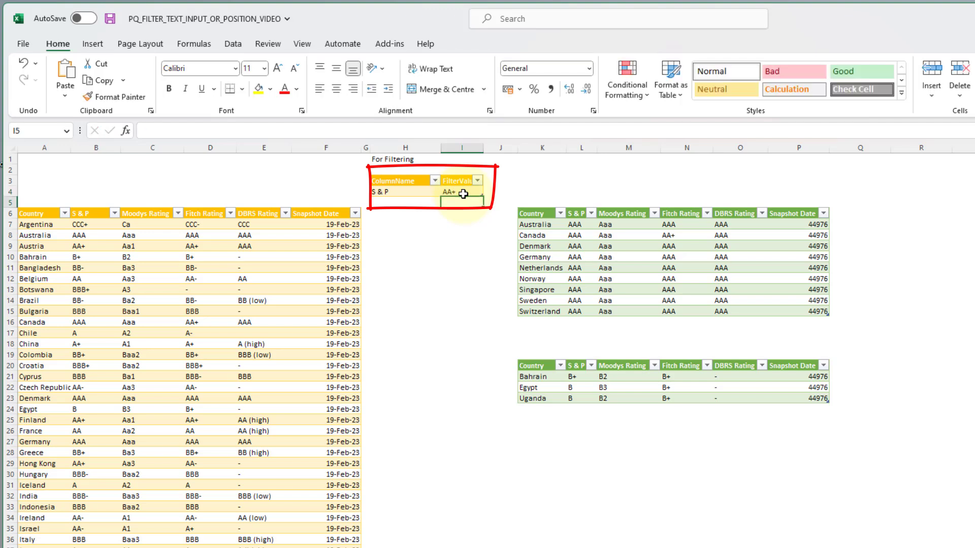
{"action": "right_click", "coordinate": [677, 387]}
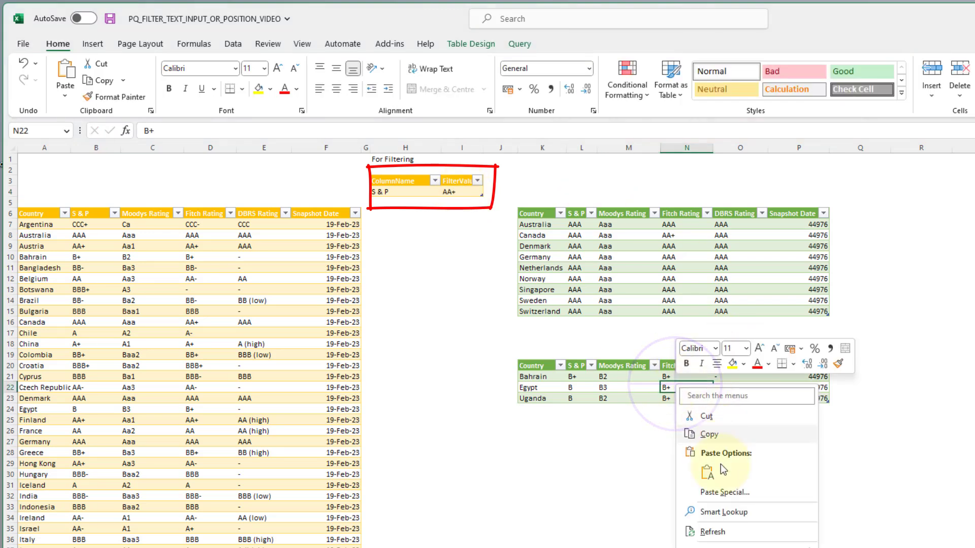
{"action": "left_click", "coordinate": [721, 531]}
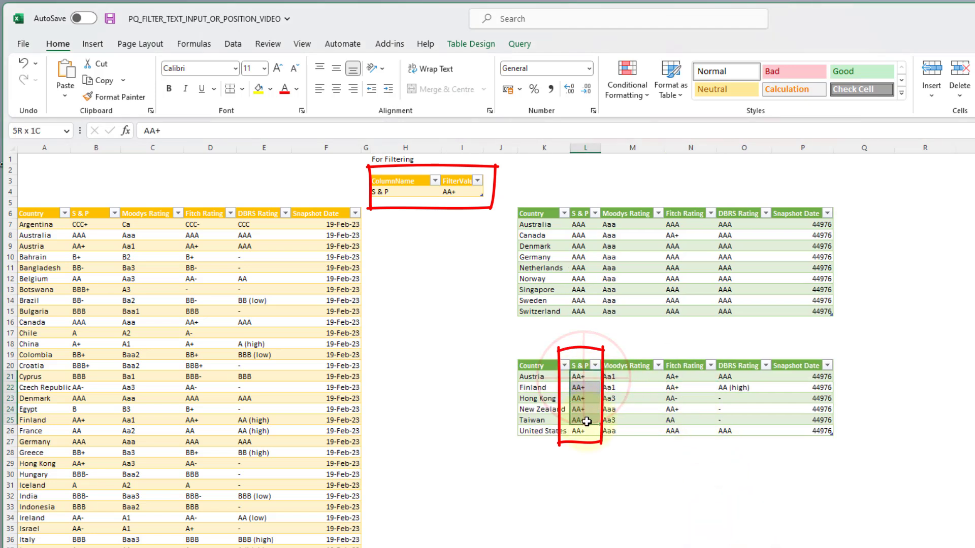
{"action": "left_click", "coordinate": [135, 353]}
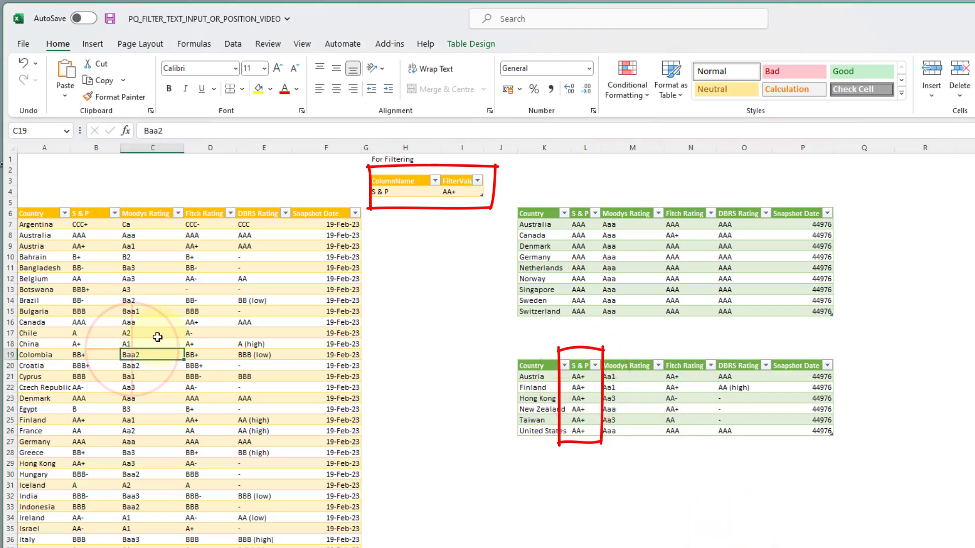
Copy the Moodys Rating header text from the source table into the ColumnName cell of the For Filtering table.
{"action": "left_click", "coordinate": [156, 214]}
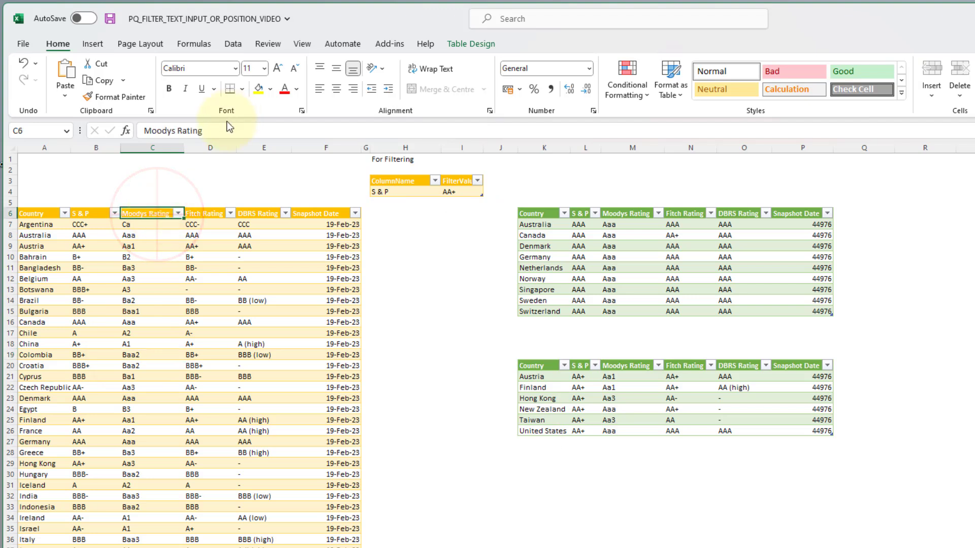
{"action": "left_click_drag", "start_coordinate": [220, 131], "coordinate": [56, 122]}
{"action": "key", "text": "ctrl+c"}
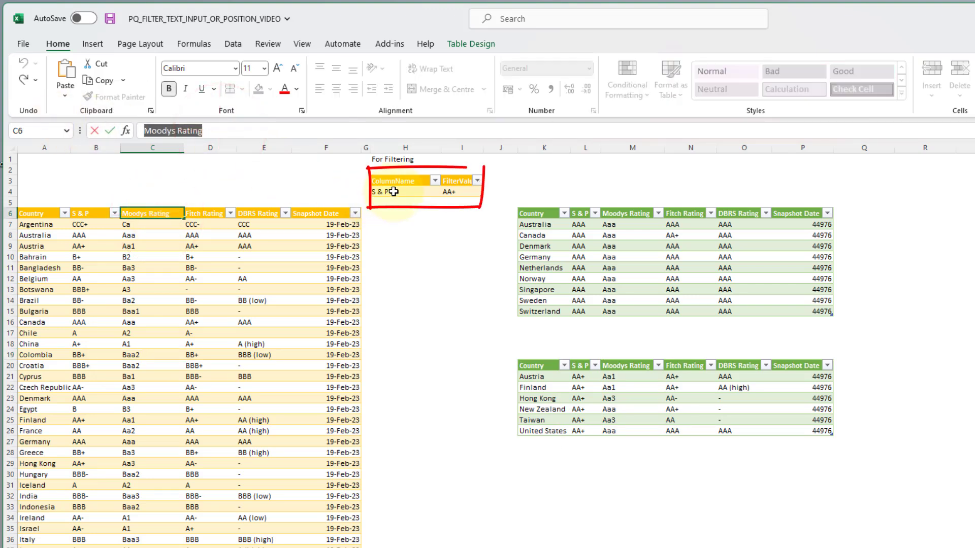
{"action": "left_click", "coordinate": [391, 191]}
{"action": "key", "text": "ctrl+v"}
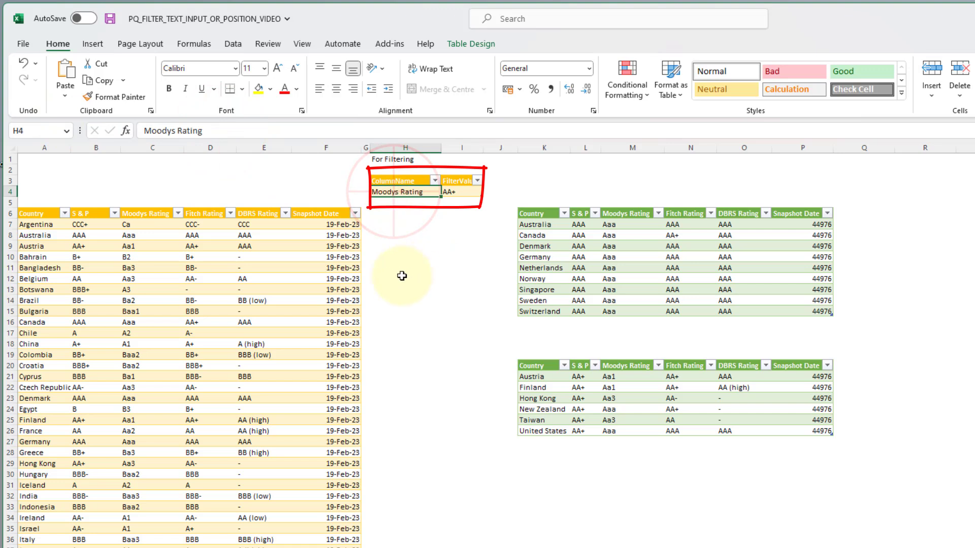
Set the FilterValue cell to A3 and refresh the lower filtered output table.
{"action": "left_click", "coordinate": [461, 194]}
{"action": "type", "text": "A3"}
{"action": "left_click", "coordinate": [420, 303]}
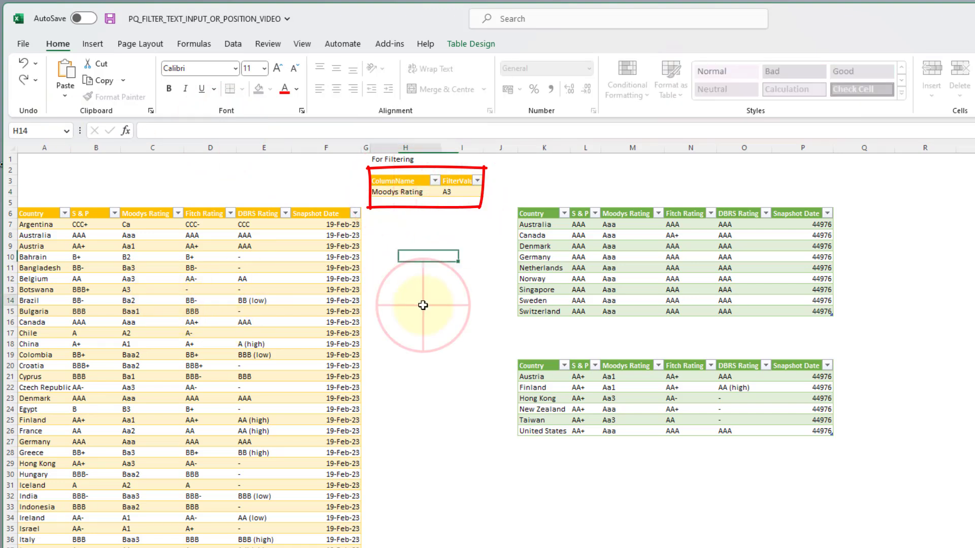
{"action": "right_click", "coordinate": [646, 387]}
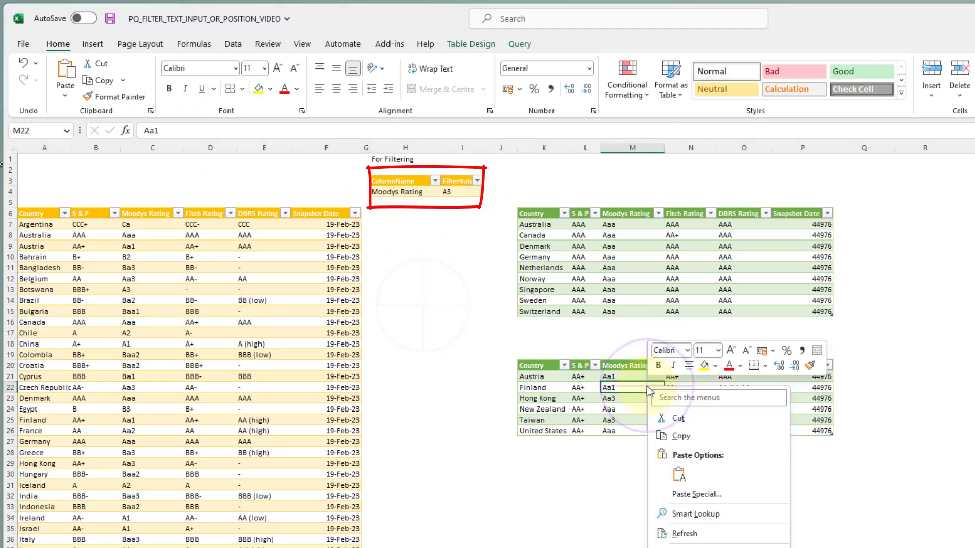
{"action": "left_click", "coordinate": [684, 533]}
{"action": "left_click", "coordinate": [713, 536]}
{"action": "left_click", "coordinate": [666, 481]}
{"action": "left_click", "coordinate": [669, 507]}
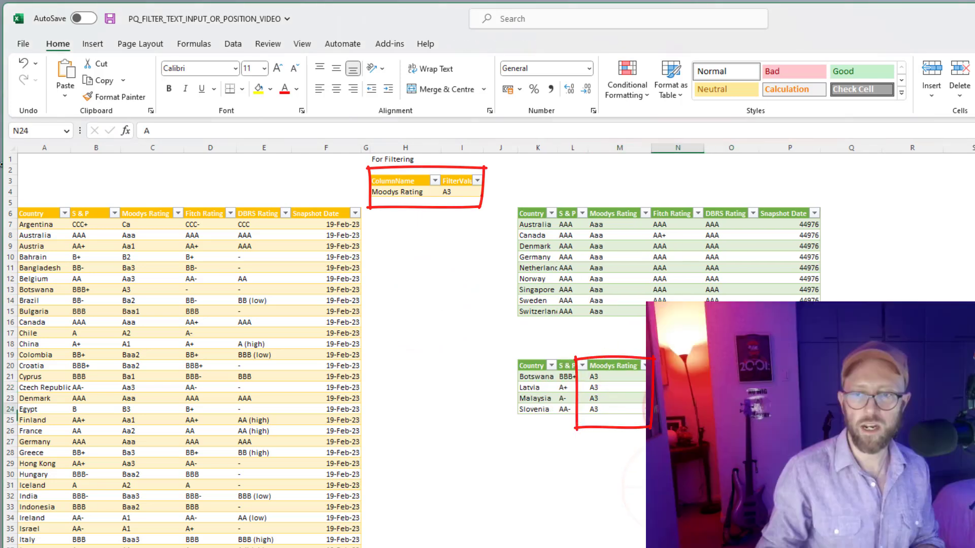